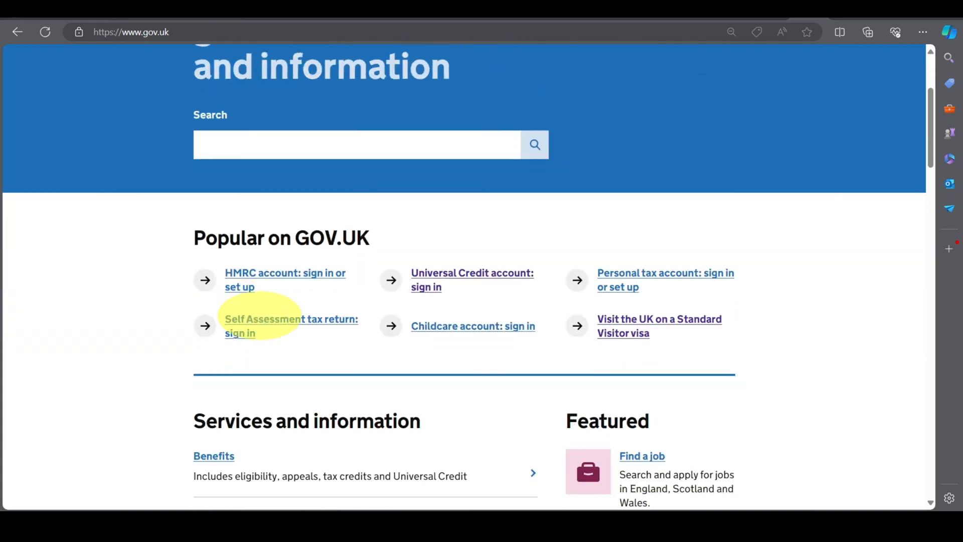
pyautogui.scroll(-4, 263, 317)
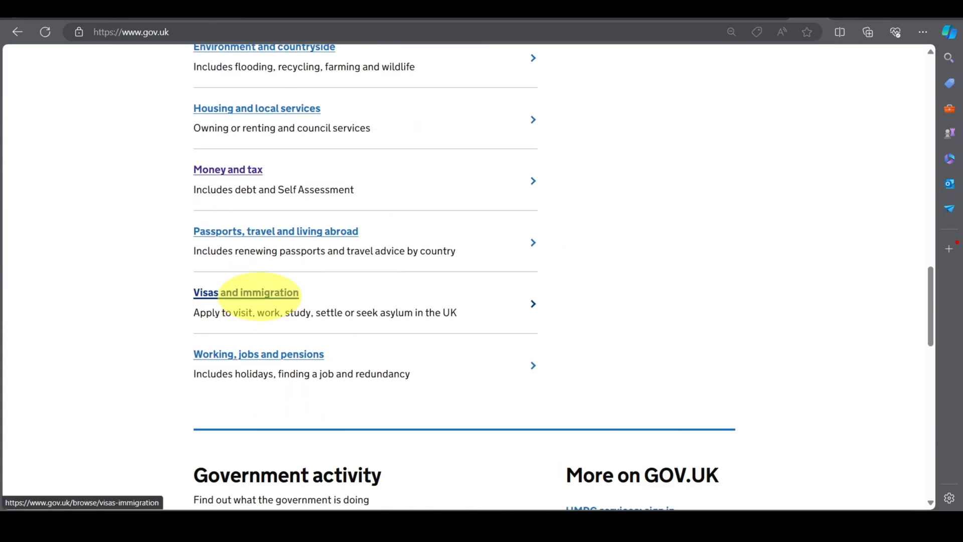
# Go from the GOV.UK homepage through Visas and immigration to the Work in the UK guidance.
pyautogui.click(259, 295)
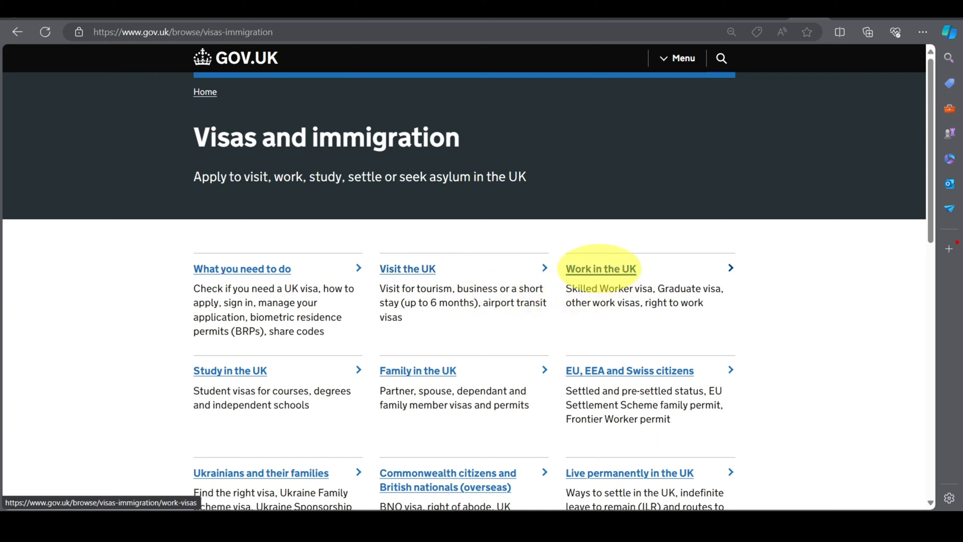
pyautogui.click(600, 268)
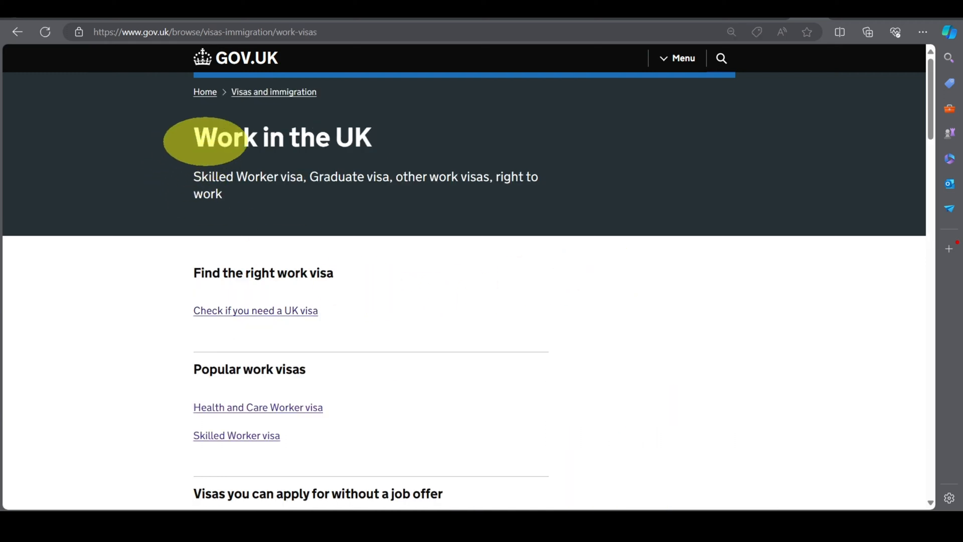
# Find Sponsors and sponsorship and open the UK visa sponsorship for employers guide.
pyautogui.scroll(-1, 351, 229)
pyautogui.scroll(-20, 348, 231)
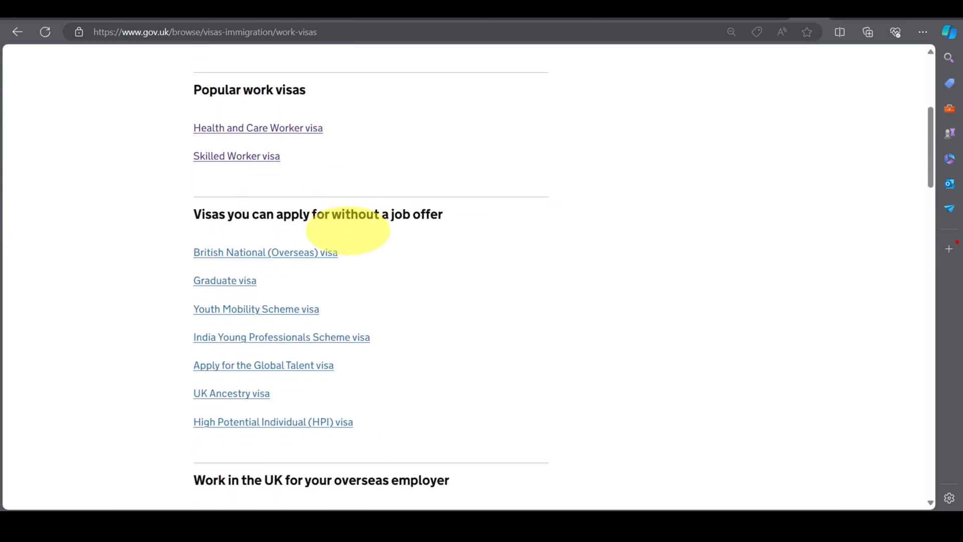
pyautogui.scroll(-8, 348, 231)
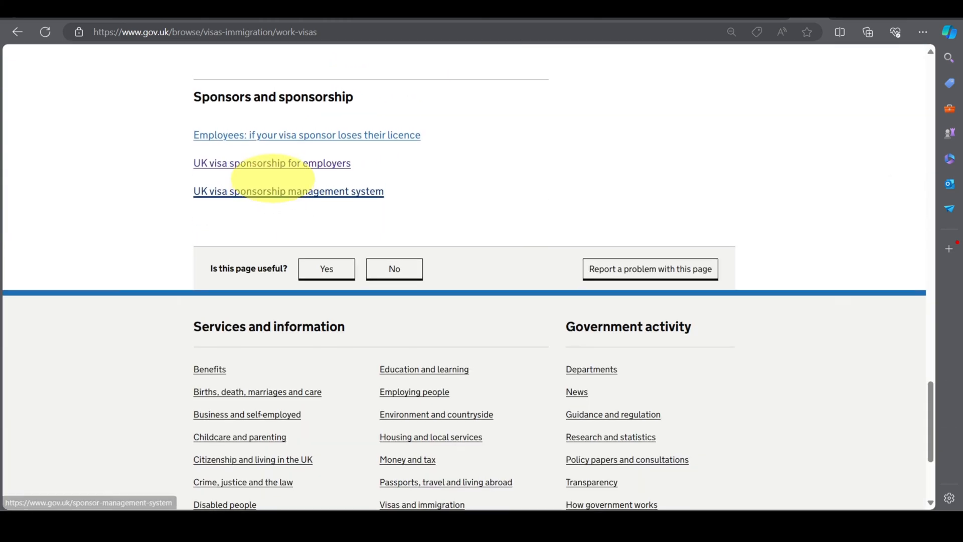
pyautogui.scroll(3, 231, 286)
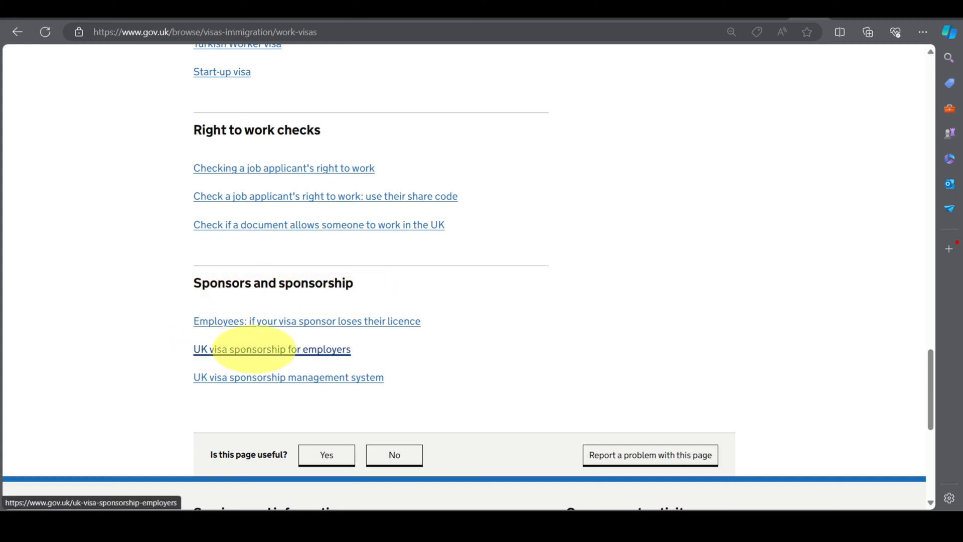
pyautogui.click(258, 348)
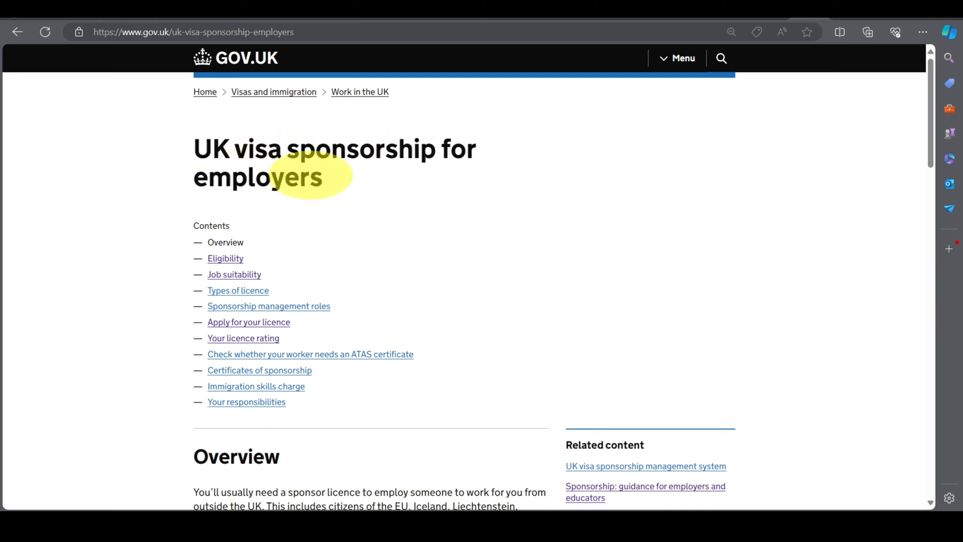
# Look over the guide's contents and jump to the Apply for your licence section.
pyautogui.scroll(-2, 311, 175)
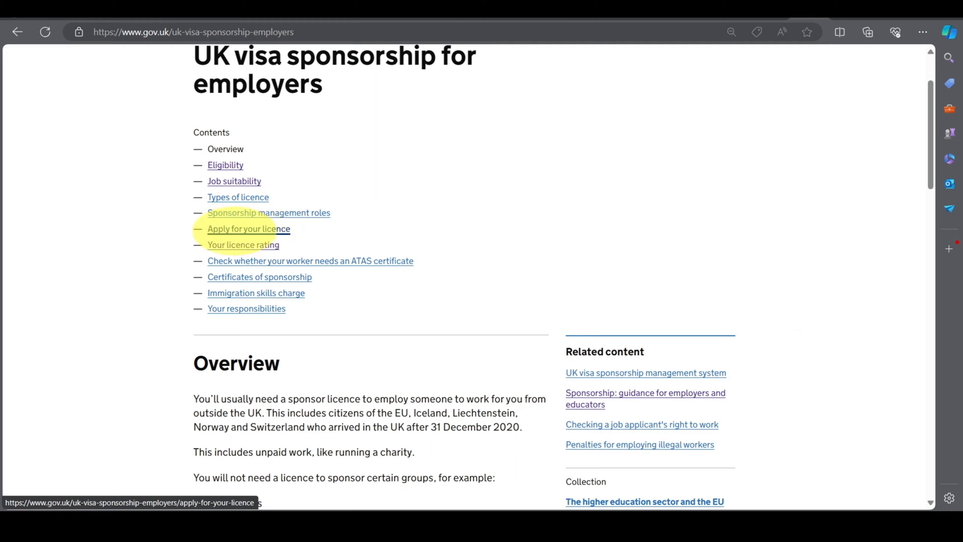
pyautogui.click(233, 228)
# Scroll through the affidavit witness and document-sending guidance toward the Licence fees table.
pyautogui.scroll(-8, 235, 225)
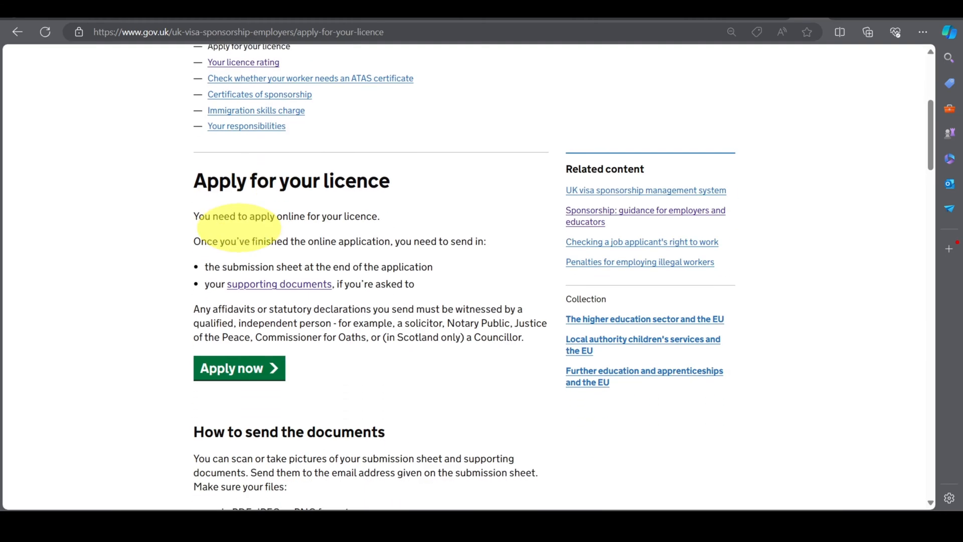
pyautogui.scroll(2, 237, 225)
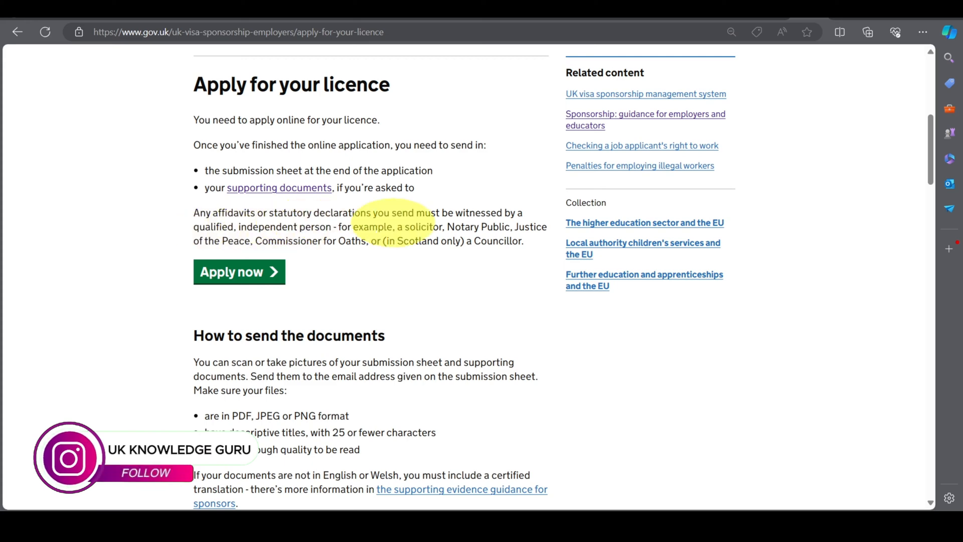
pyautogui.scroll(-2, 270, 269)
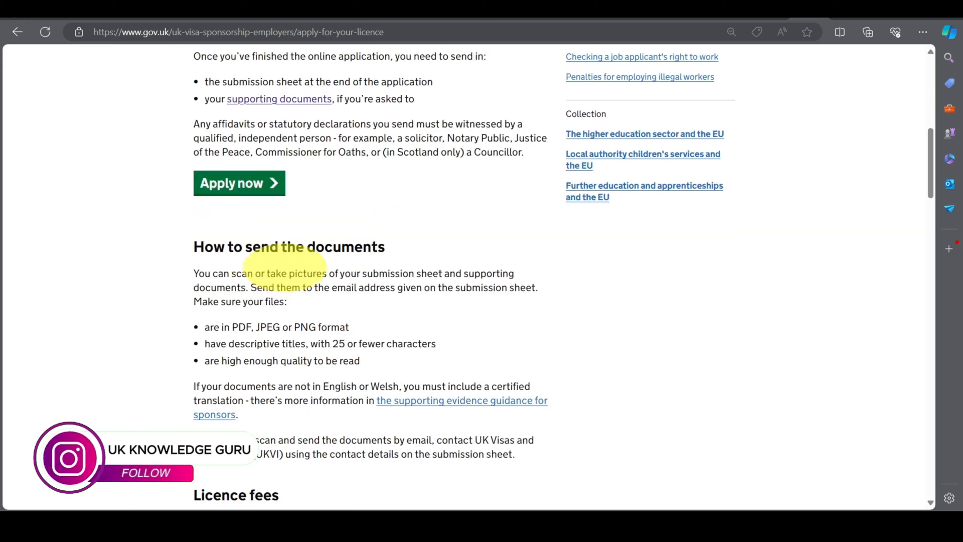
pyautogui.scroll(-7, 285, 266)
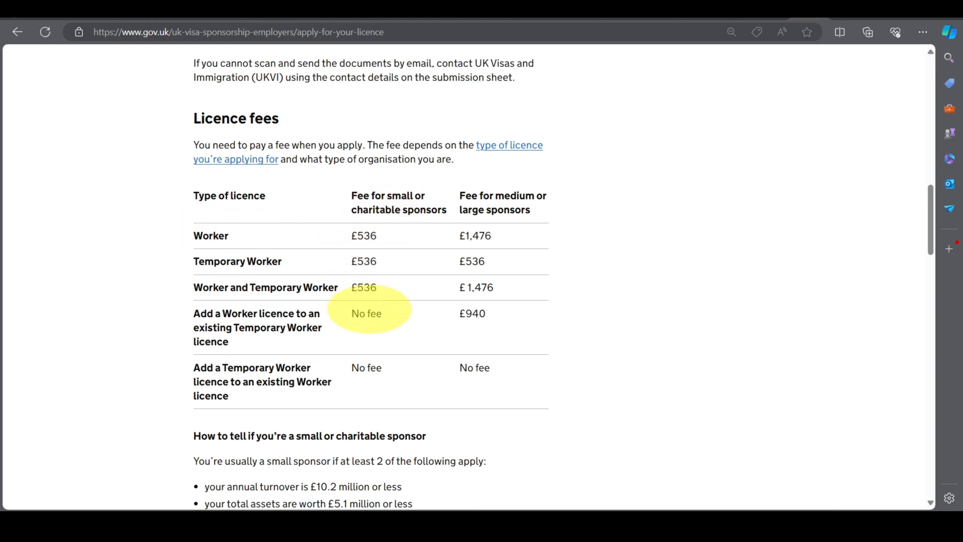
# Review the licence fees and small-sponsor criteria, then go to the Apply for a sponsor licence page.
pyautogui.scroll(-3, 300, 331)
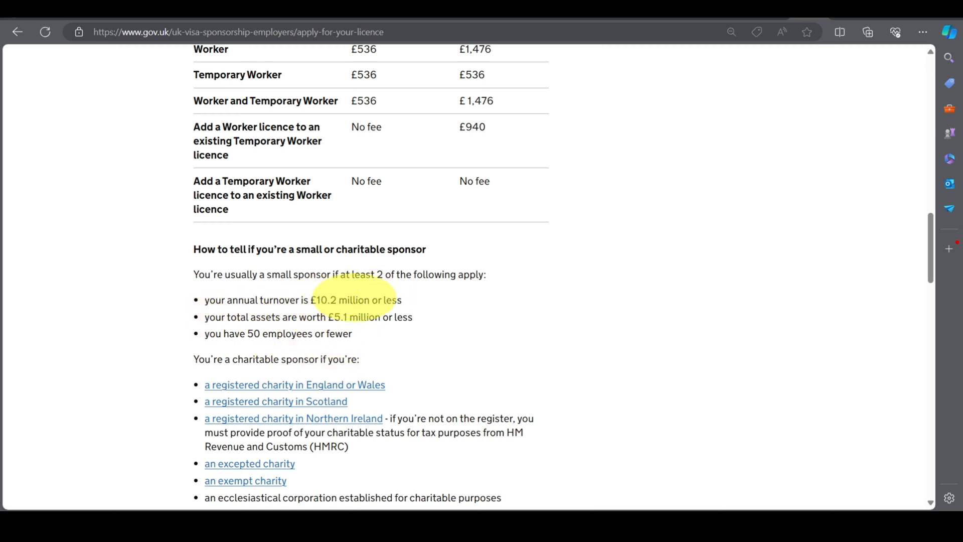
pyautogui.scroll(3, 369, 301)
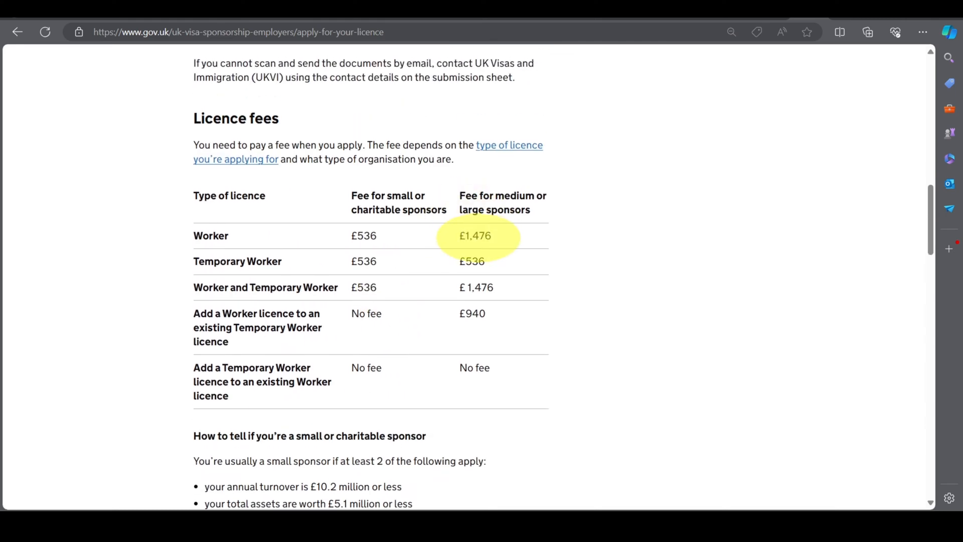
pyautogui.scroll(9, 478, 237)
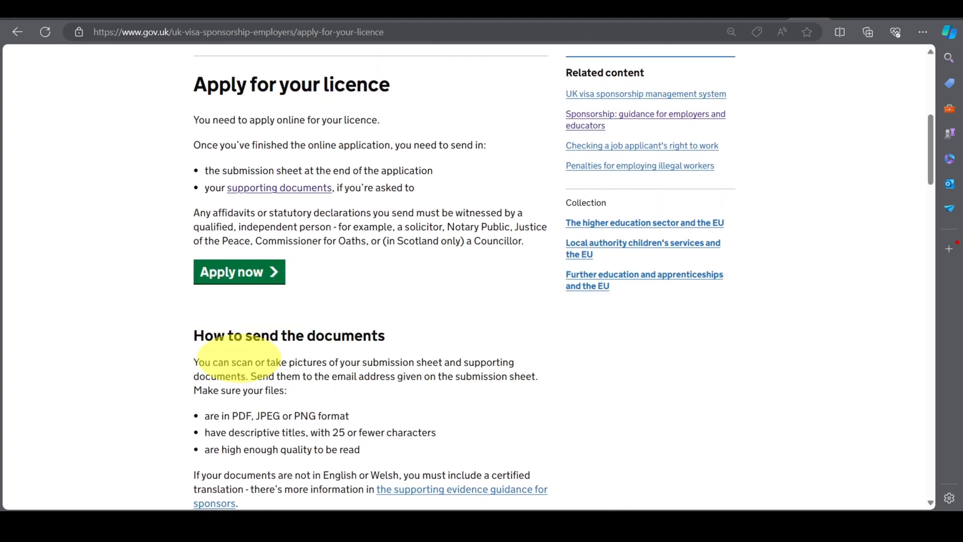
pyautogui.scroll(2, 238, 360)
pyautogui.click(237, 361)
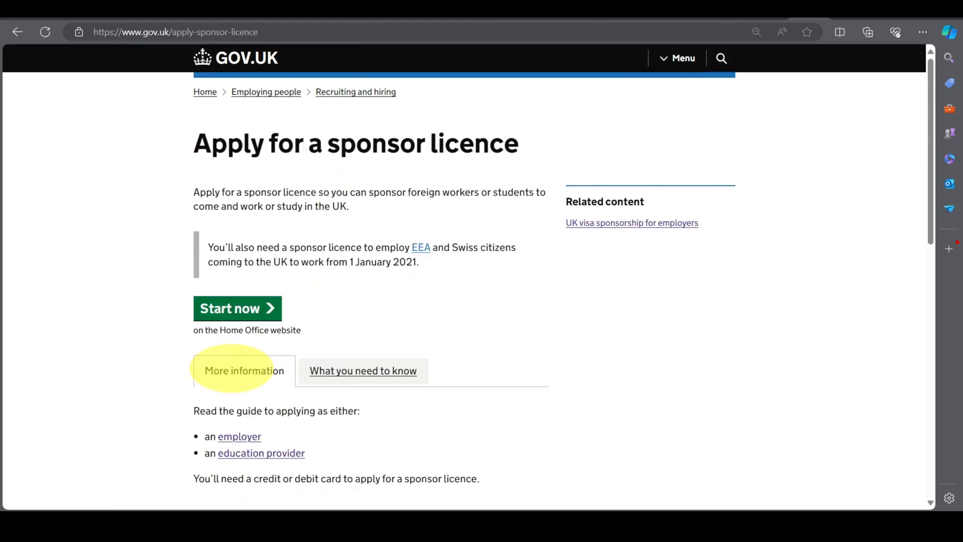
# Start the application to reach the Home Office Application for a sponsor licence page.
pyautogui.scroll(-2, 233, 369)
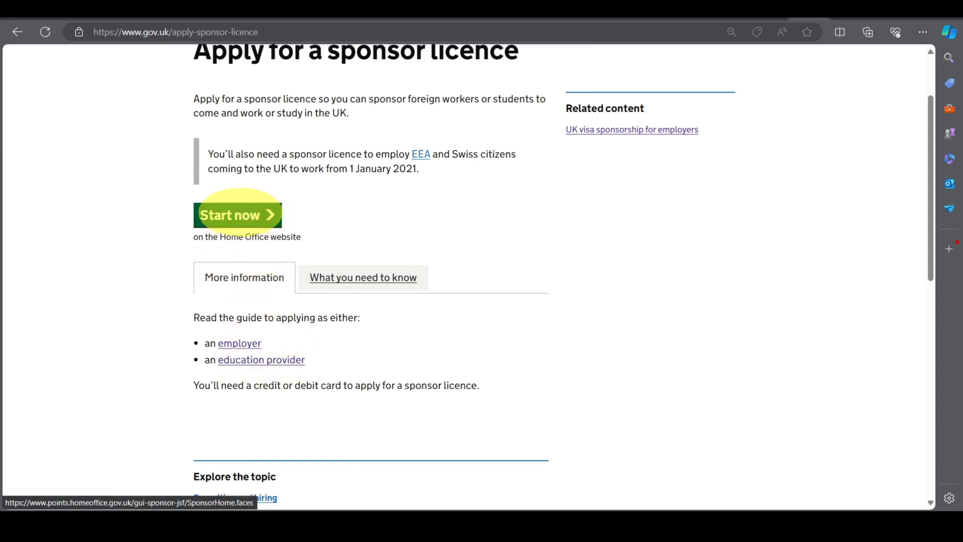
pyautogui.click(235, 214)
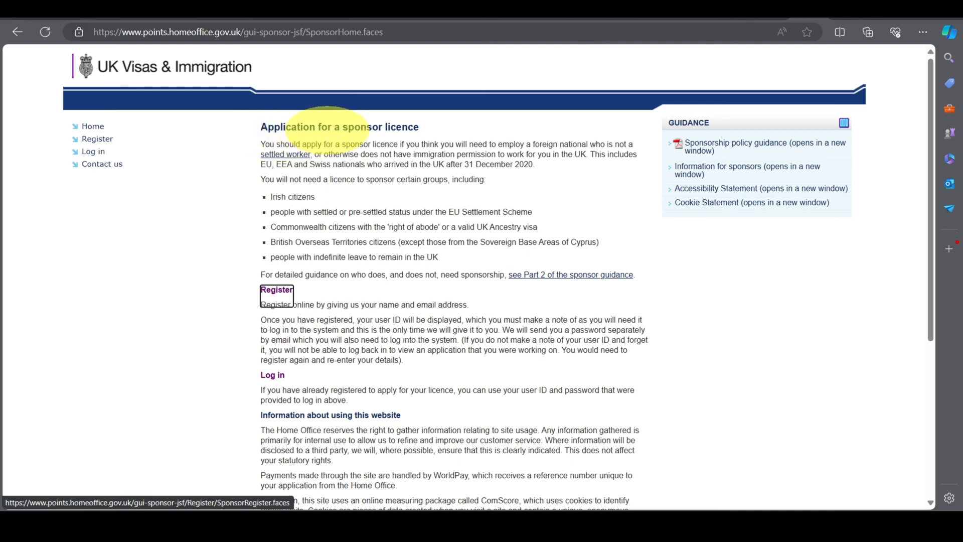
# Look over the sponsor licence home page and open the Register form.
pyautogui.scroll(-1, 371, 248)
pyautogui.scroll(-5, 351, 236)
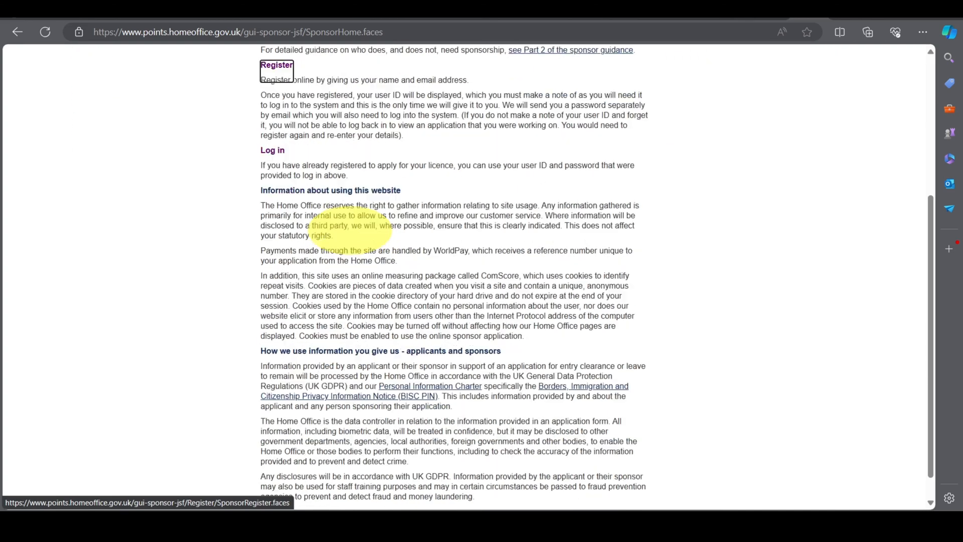
pyautogui.scroll(6, 326, 255)
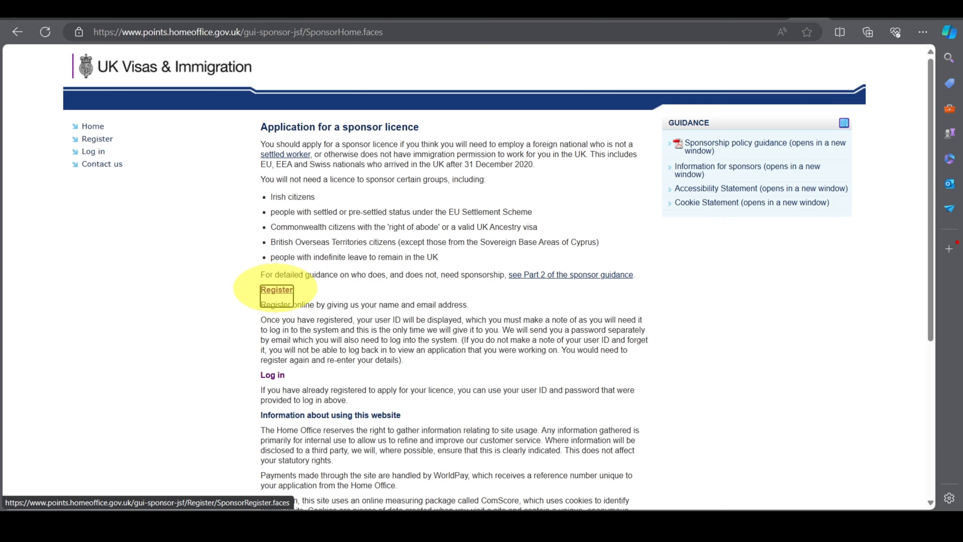
pyautogui.click(276, 290)
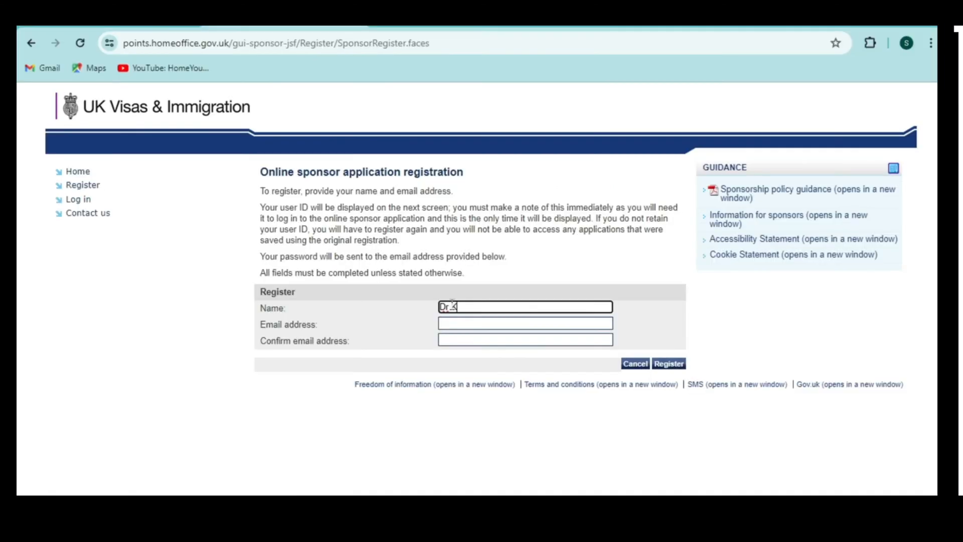
# Register with the applicant's name and matching email addresses, copy the issued user ID, and continue.
pyautogui.click(457, 322)
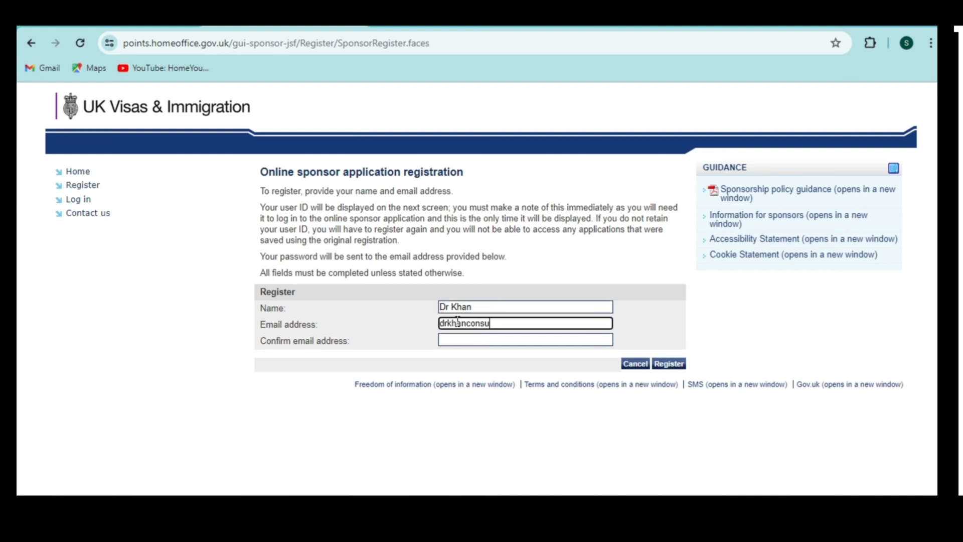
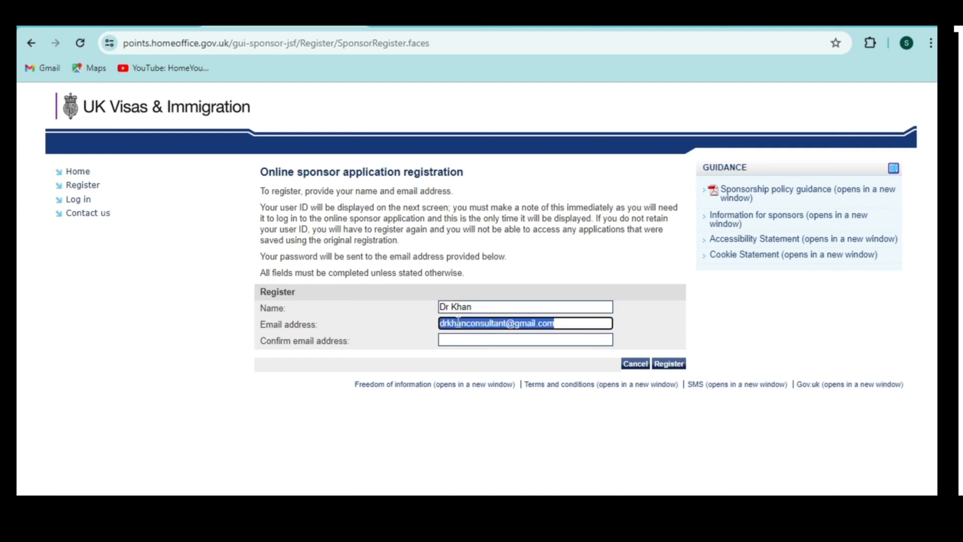
pyautogui.click(460, 338)
pyautogui.hotkey('ctrl', 'v')
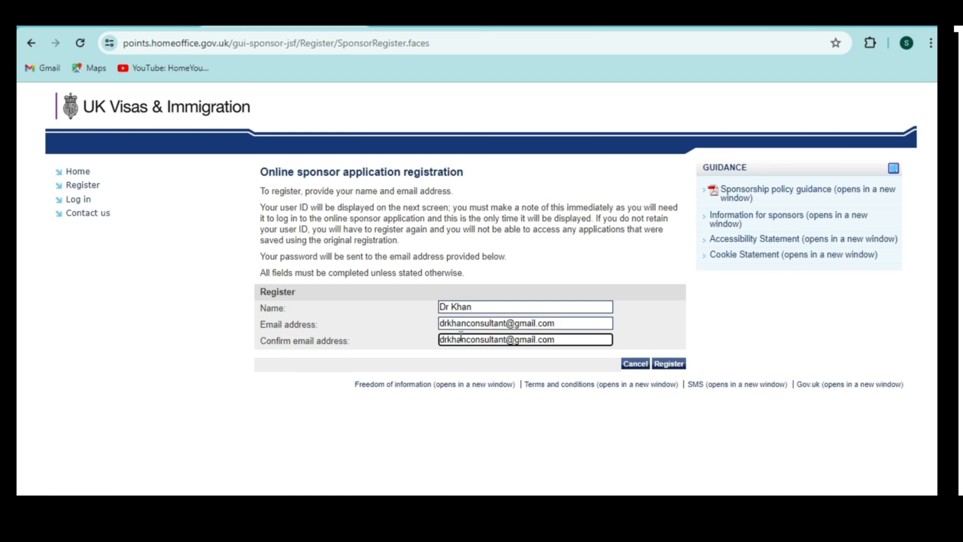
pyautogui.click(660, 364)
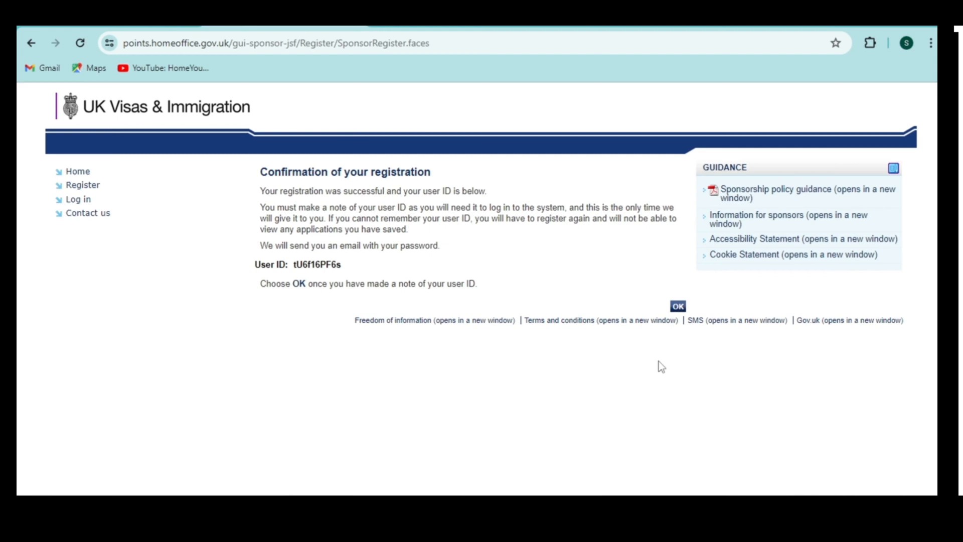
pyautogui.moveTo(342, 266); pyautogui.dragTo(295, 266)
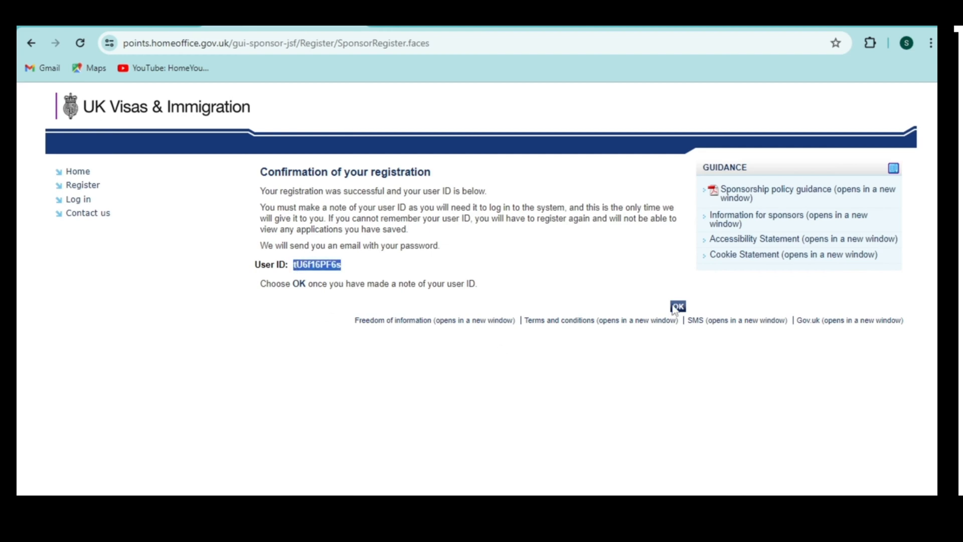
pyautogui.click(677, 307)
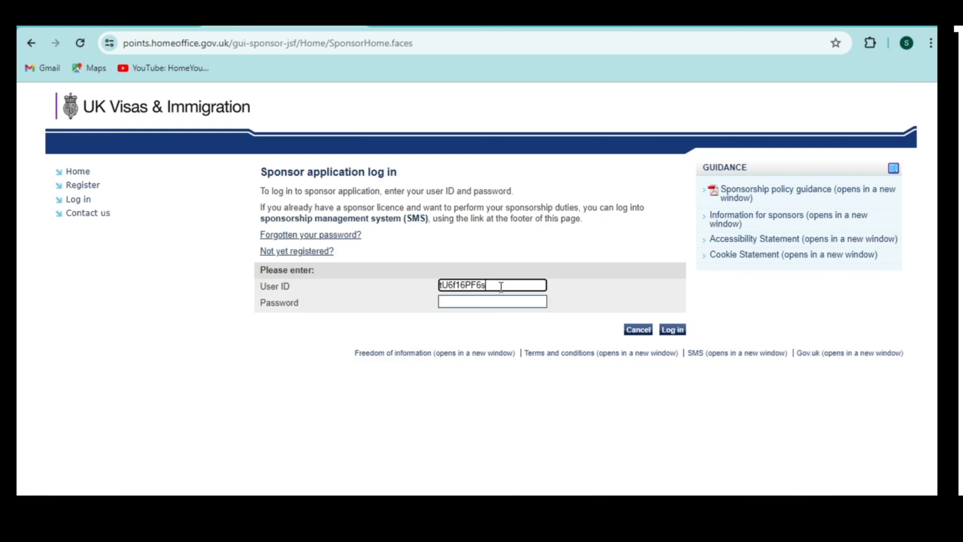
# Log in to the sponsor application with the pasted user ID and password.
pyautogui.click(488, 302)
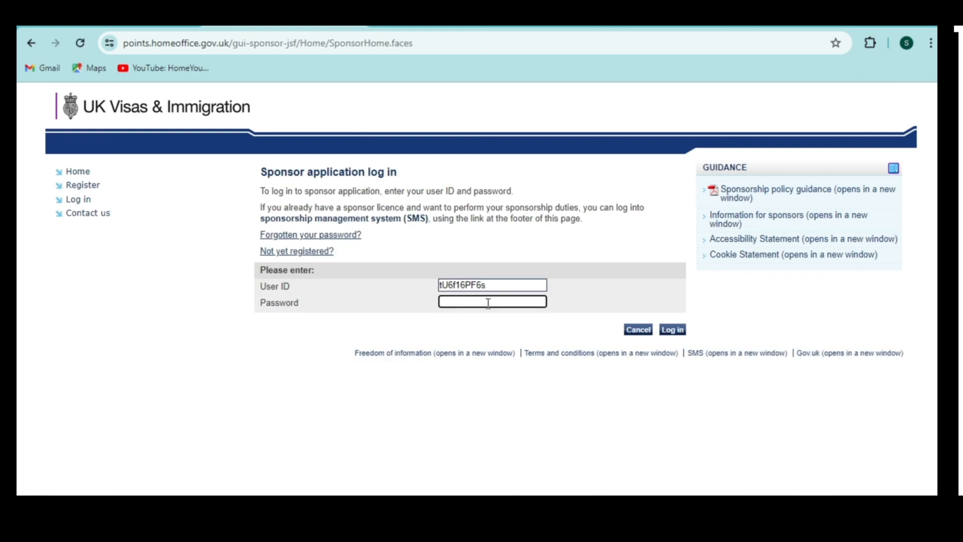
pyautogui.hotkey('ctrl', 'v')
pyautogui.click(671, 331)
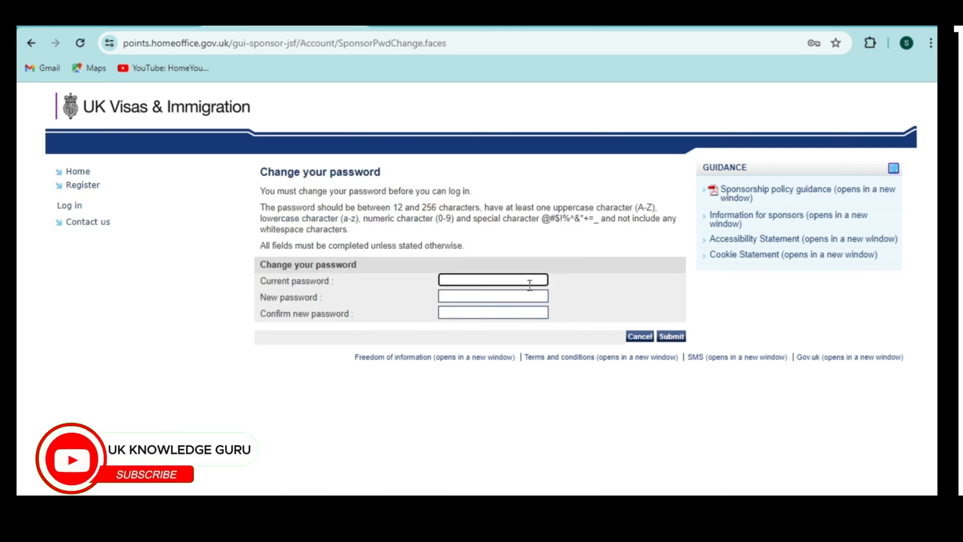
# Replace the current password with a new one, confirming it twice.
pyautogui.click(511, 295)
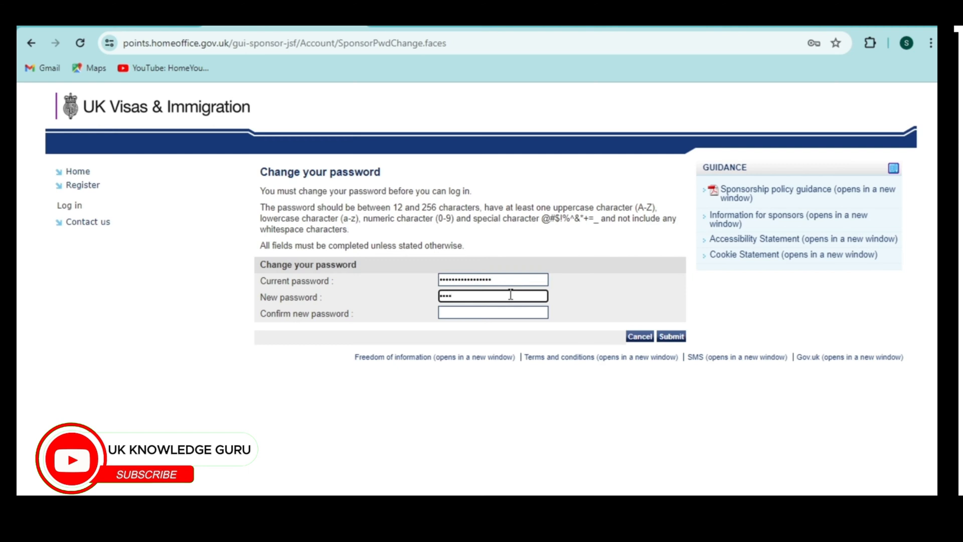
pyautogui.write('•••••••••••')
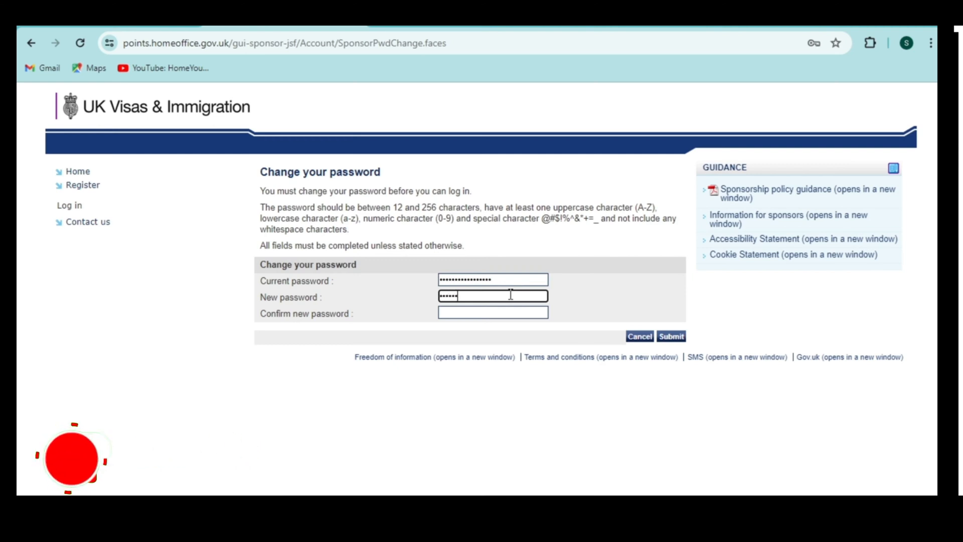
pyautogui.write('••')
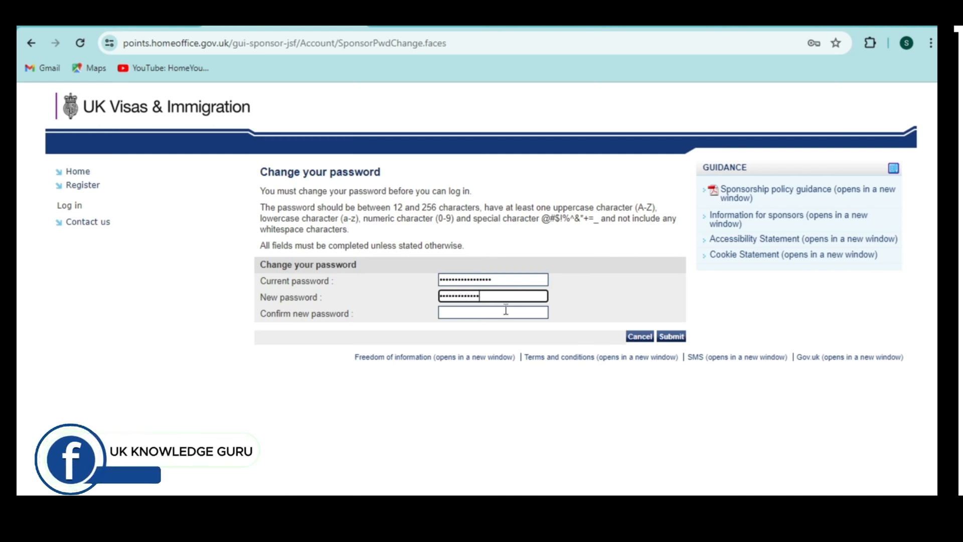
pyautogui.click(506, 310)
pyautogui.write('••••••••••')
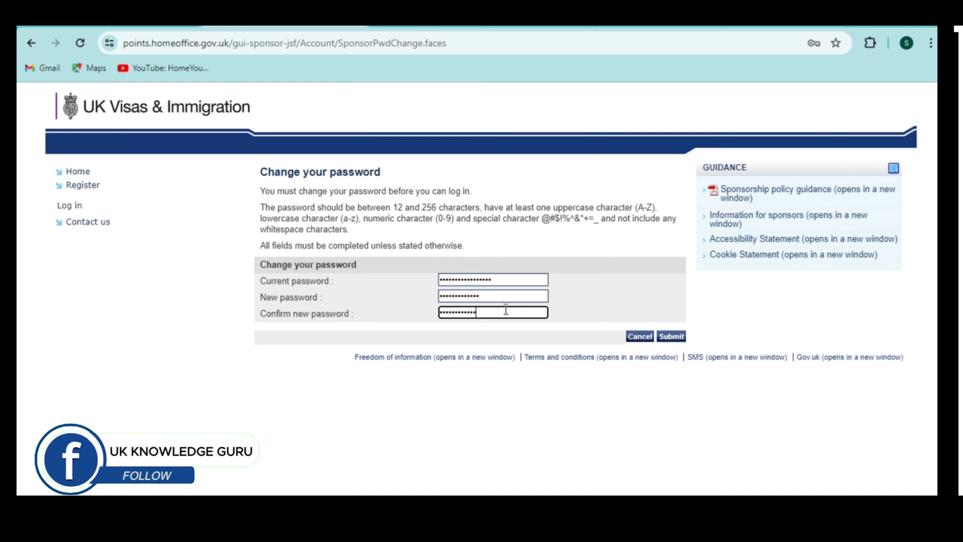
pyautogui.click(661, 338)
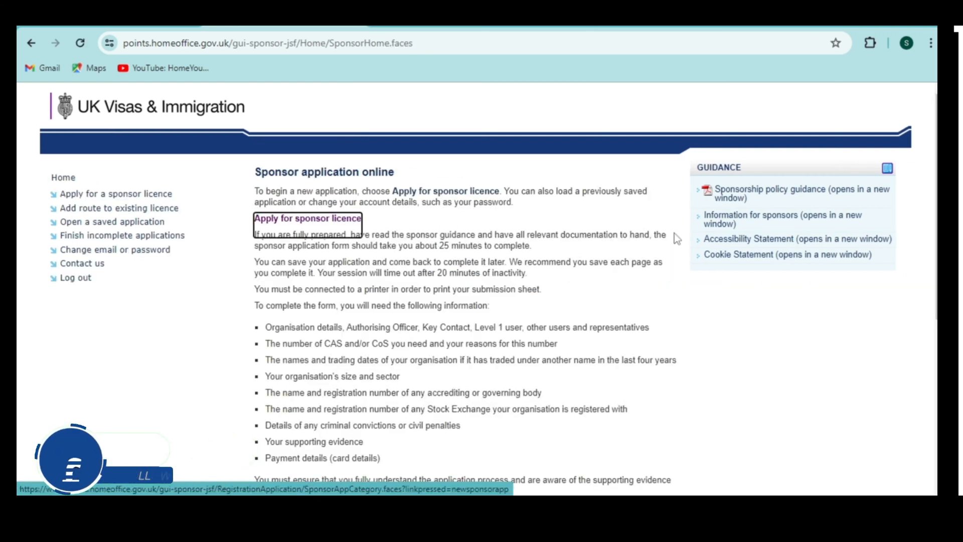
# Start a new sponsor licence application and choose the Skilled Worker route.
pyautogui.click(324, 223)
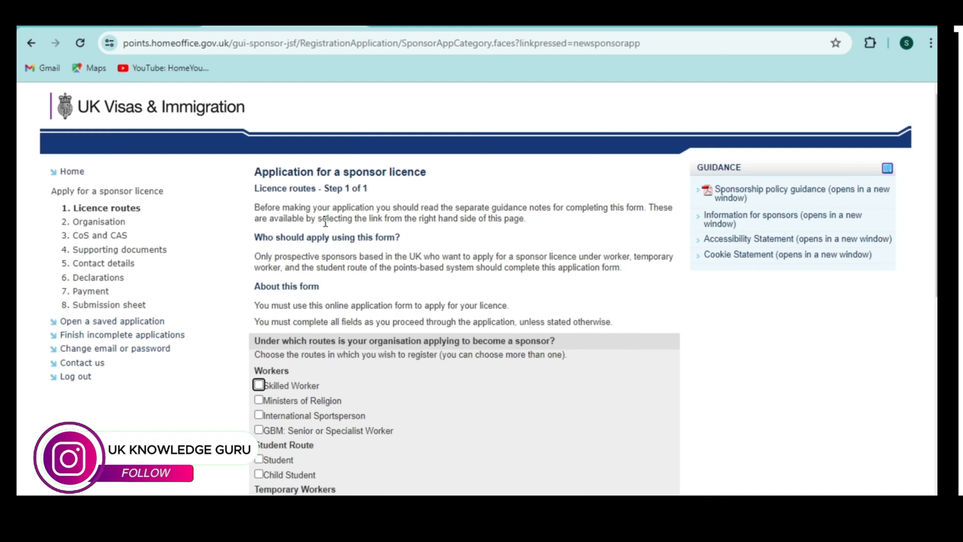
pyautogui.scroll(-3, 697, 271)
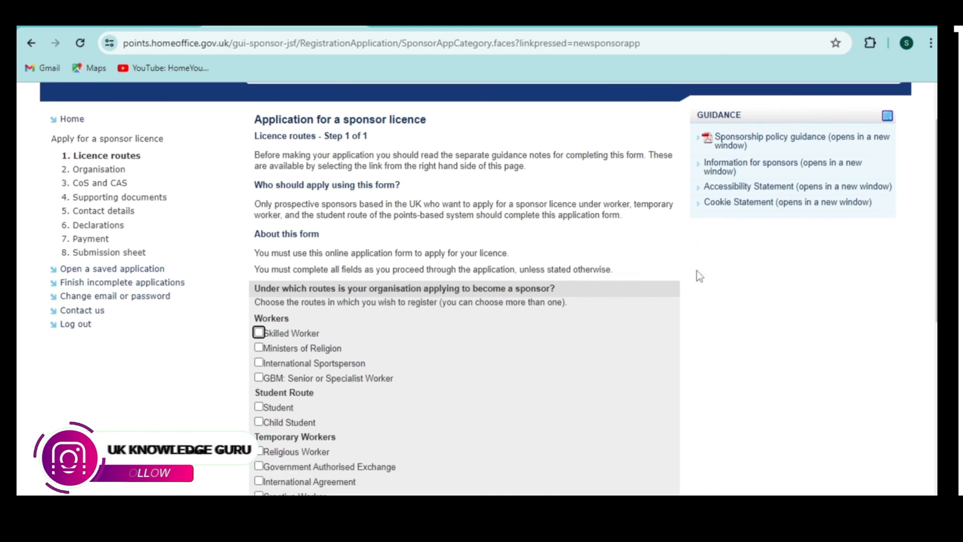
pyautogui.scroll(-1, 696, 277)
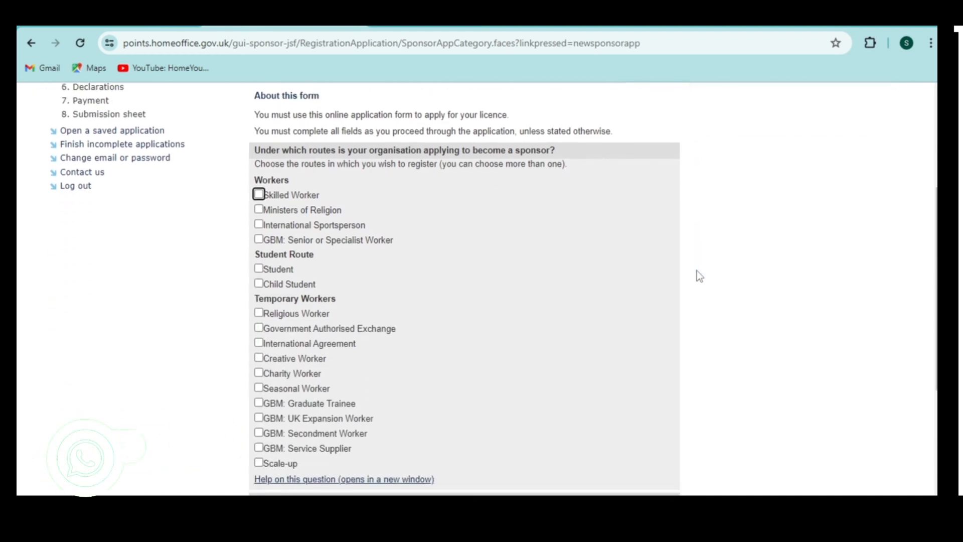
pyautogui.click(258, 195)
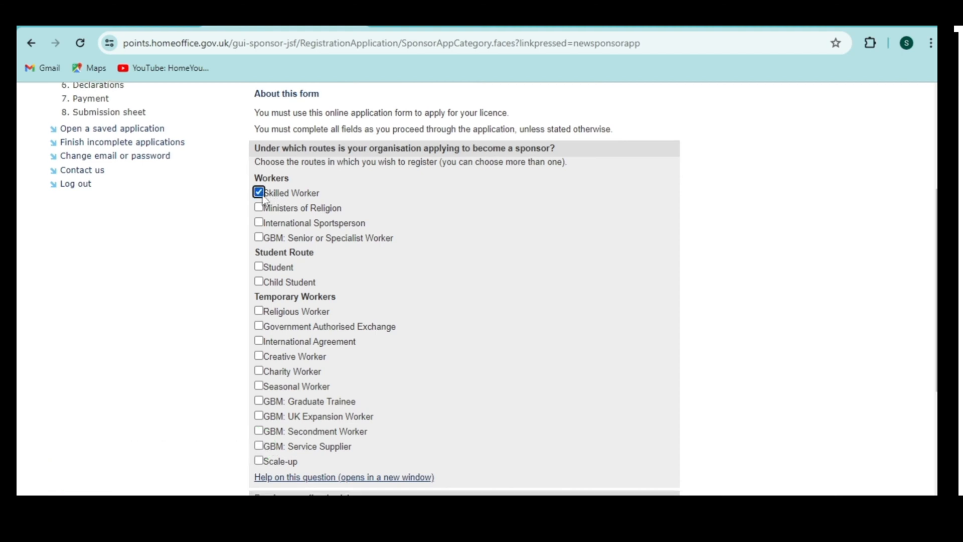
# Answer No to 'Are you already on the register of sponsors?'.
pyautogui.scroll(-2, 262, 199)
pyautogui.scroll(-2, 263, 199)
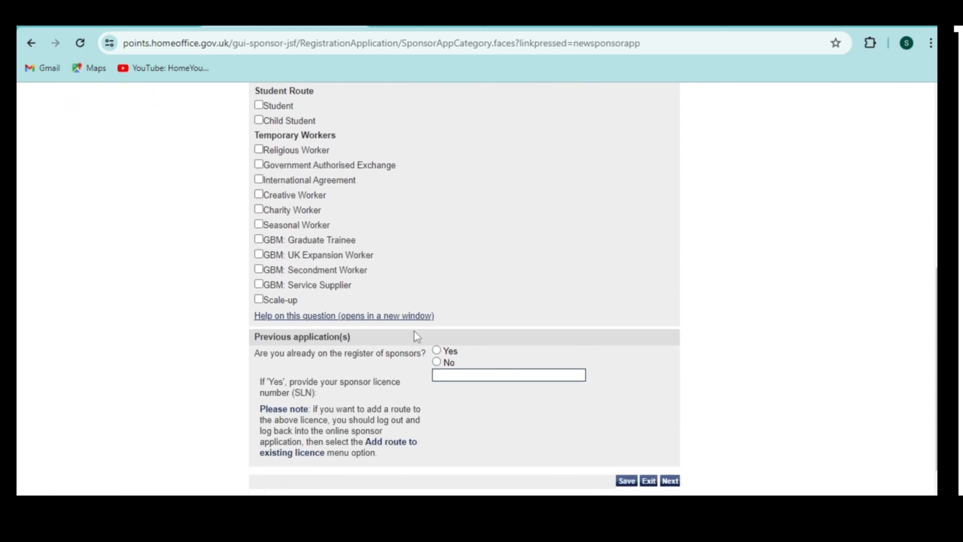
pyautogui.click(437, 362)
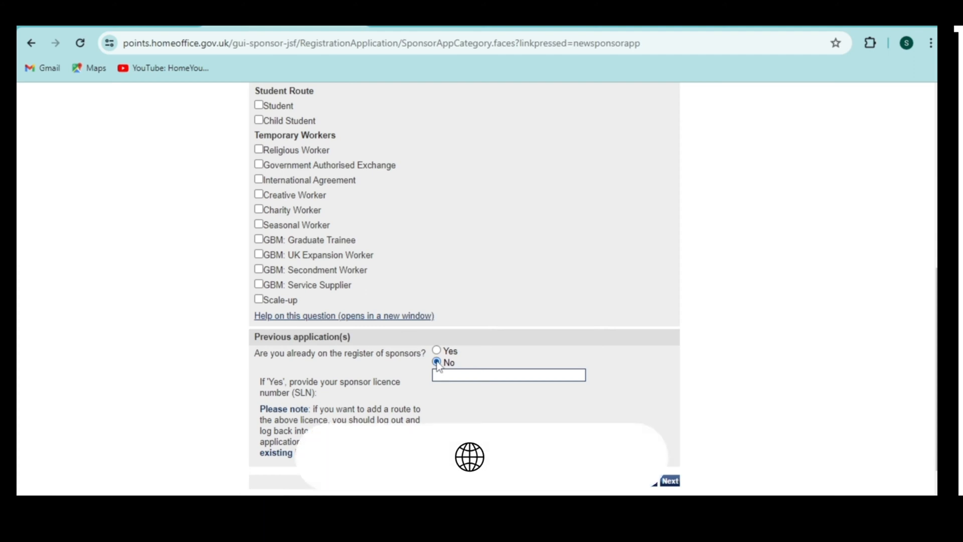
pyautogui.press('Up')
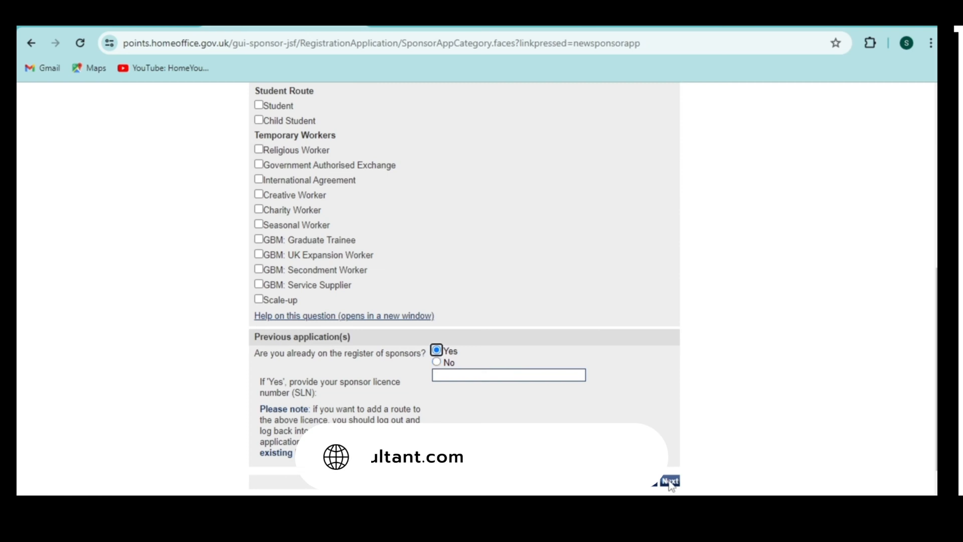
pyautogui.click(437, 362)
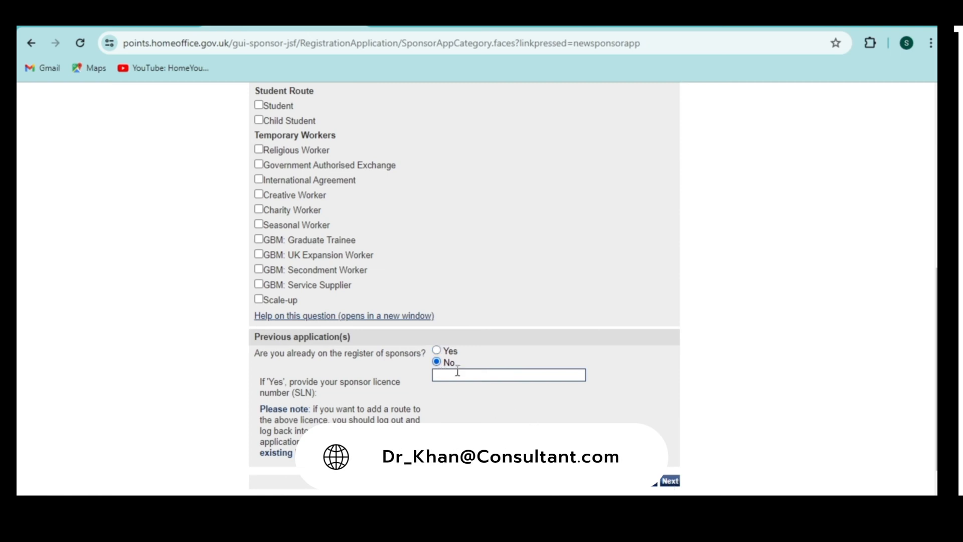
# Enter organisation name 'UK Knowledge guru' with suggested street address, London as city, and postcode.
pyautogui.click(677, 481)
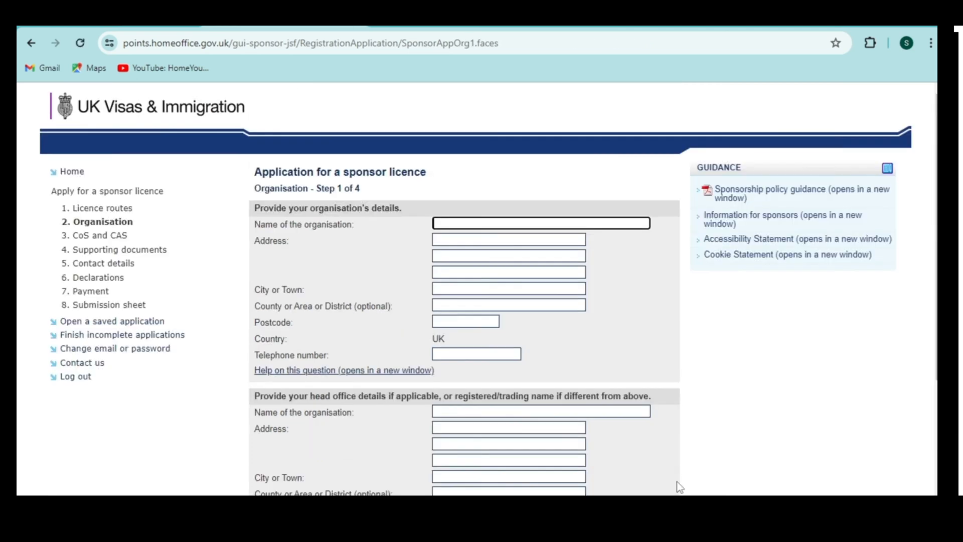
pyautogui.write('UK')
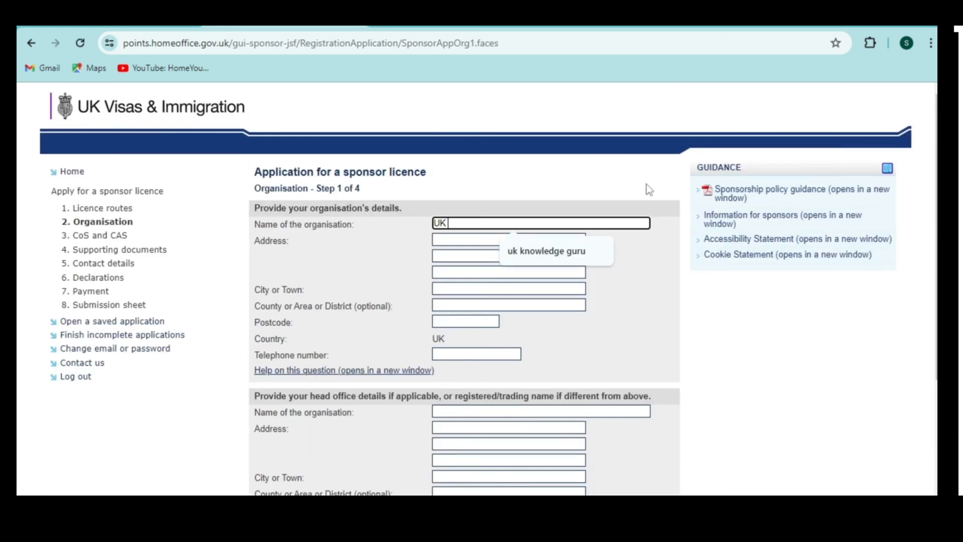
pyautogui.write(' Knowledge guru')
pyautogui.click(491, 239)
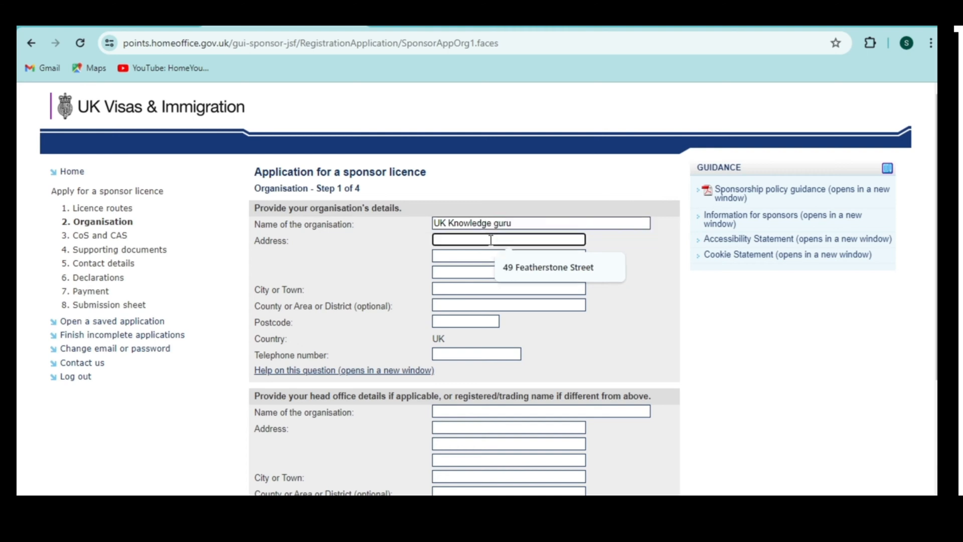
pyautogui.click(520, 265)
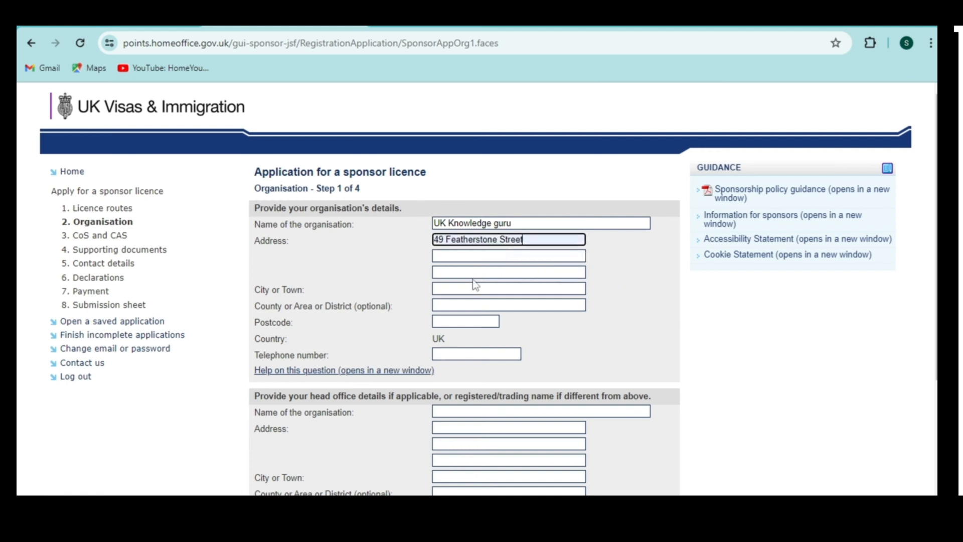
pyautogui.click(462, 289)
pyautogui.click(511, 319)
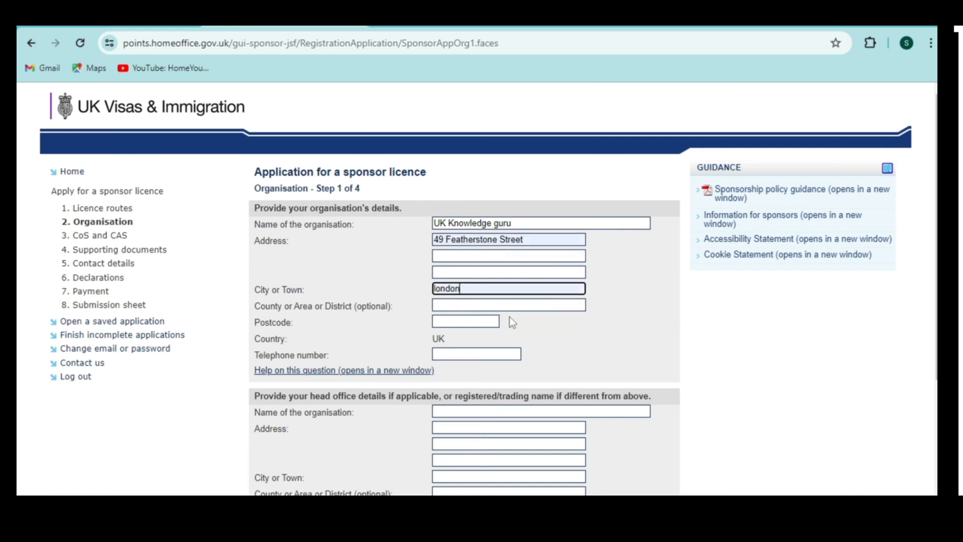
pyautogui.click(486, 307)
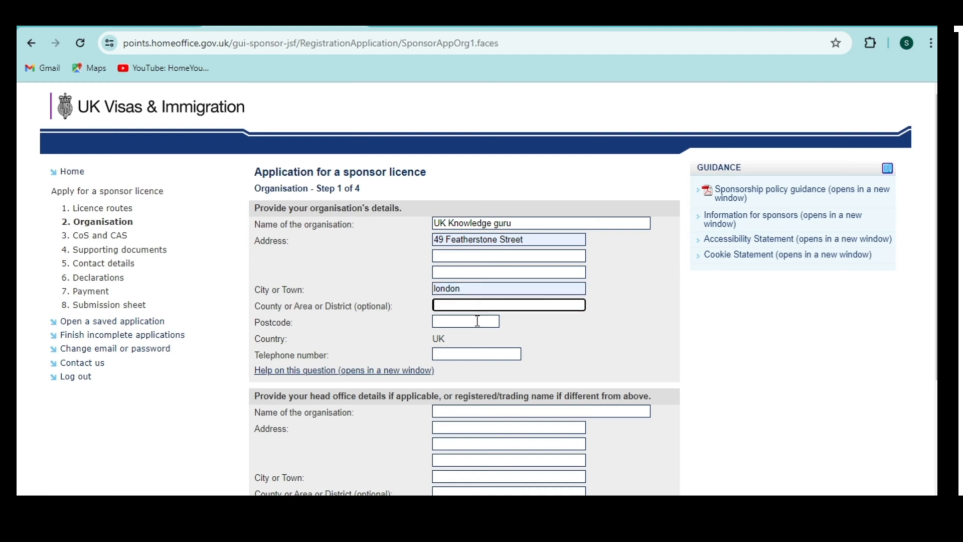
pyautogui.click(476, 321)
pyautogui.click(477, 347)
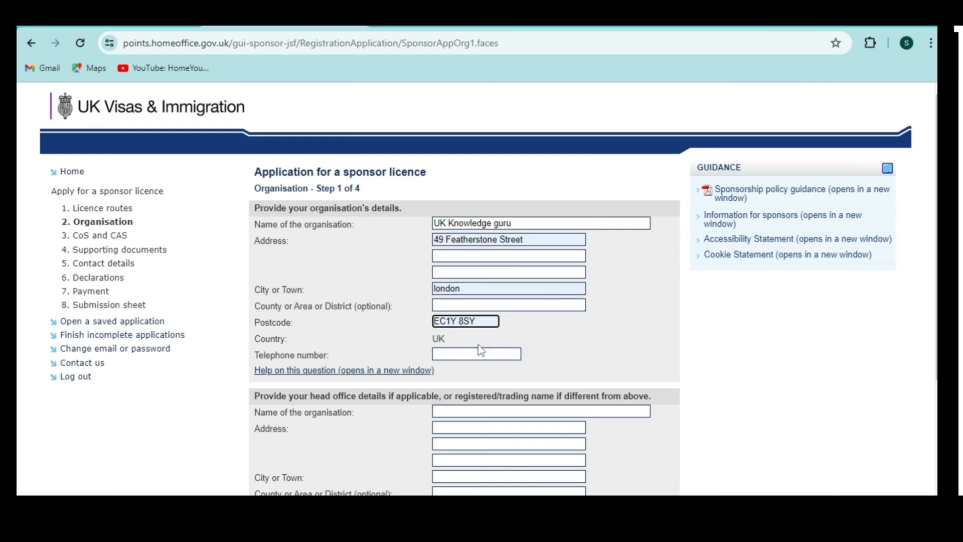
pyautogui.click(478, 351)
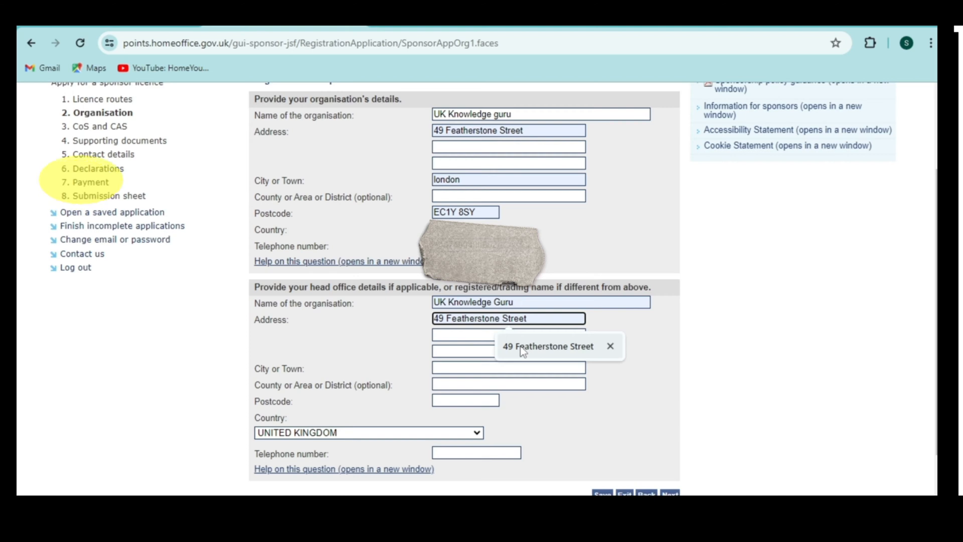
# Fill the head office address, city and suggested postcode, then continue to Organisation step 2.
pyautogui.click(522, 351)
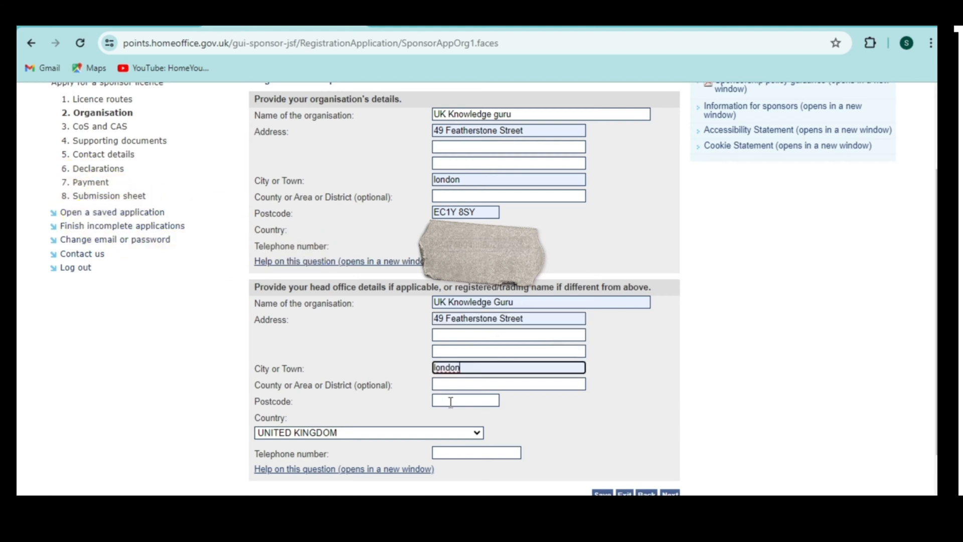
pyautogui.click(451, 401)
pyautogui.click(467, 431)
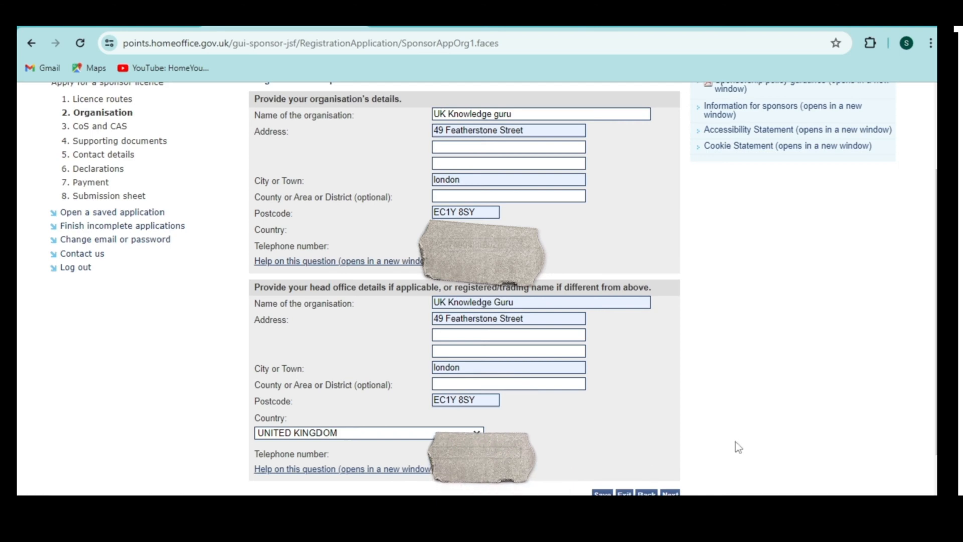
pyautogui.scroll(-2, 736, 444)
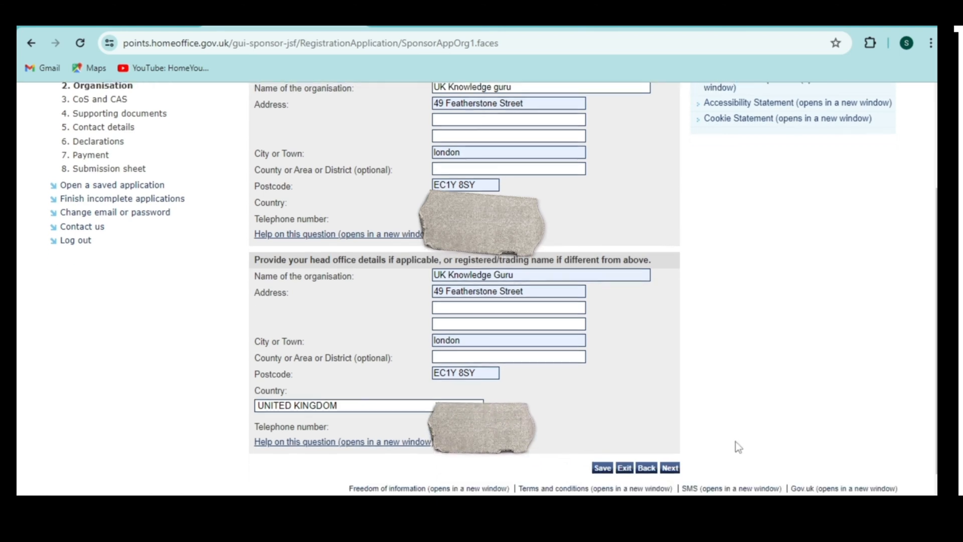
pyautogui.click(670, 467)
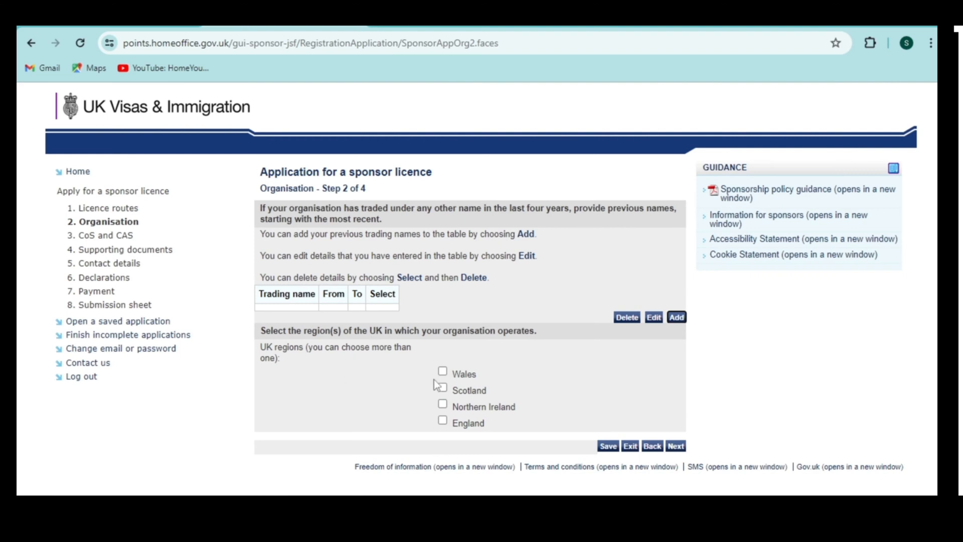
# Tick Scotland as the operating UK region and continue to Organisation Step 3 of 4.
pyautogui.click(443, 388)
pyautogui.click(674, 448)
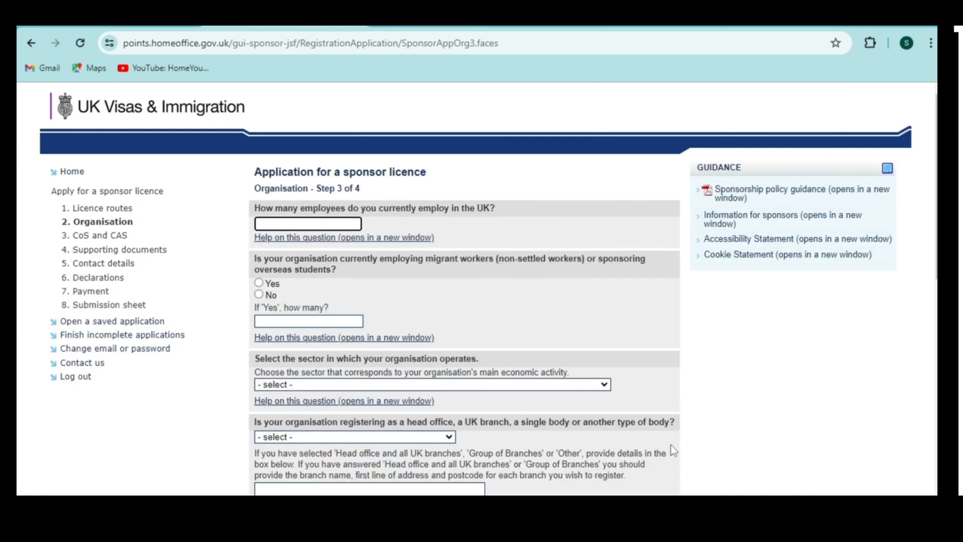
# Enter 1 as the number of employees in the UK.
pyautogui.click(316, 223)
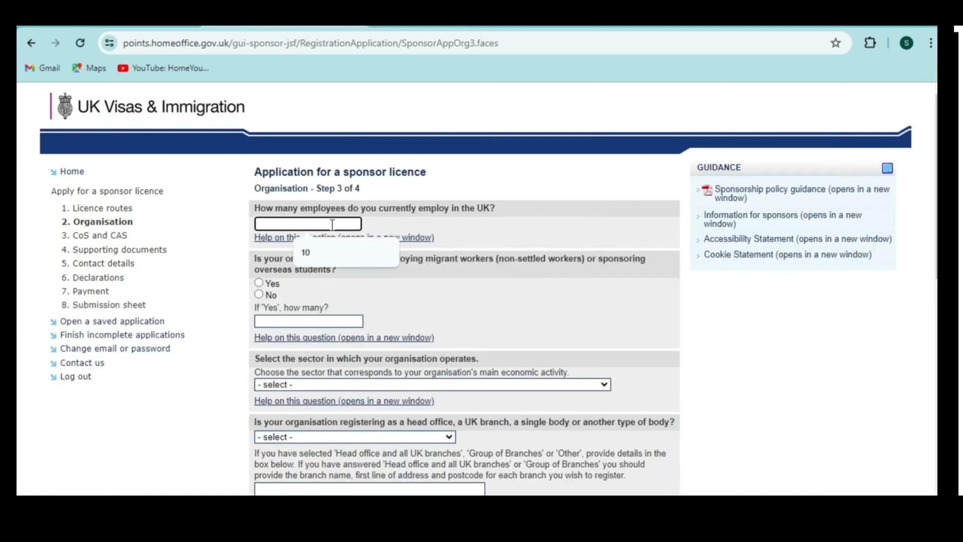
pyautogui.click(325, 252)
pyautogui.press('BackSpace')
pyautogui.press('BackSpace')
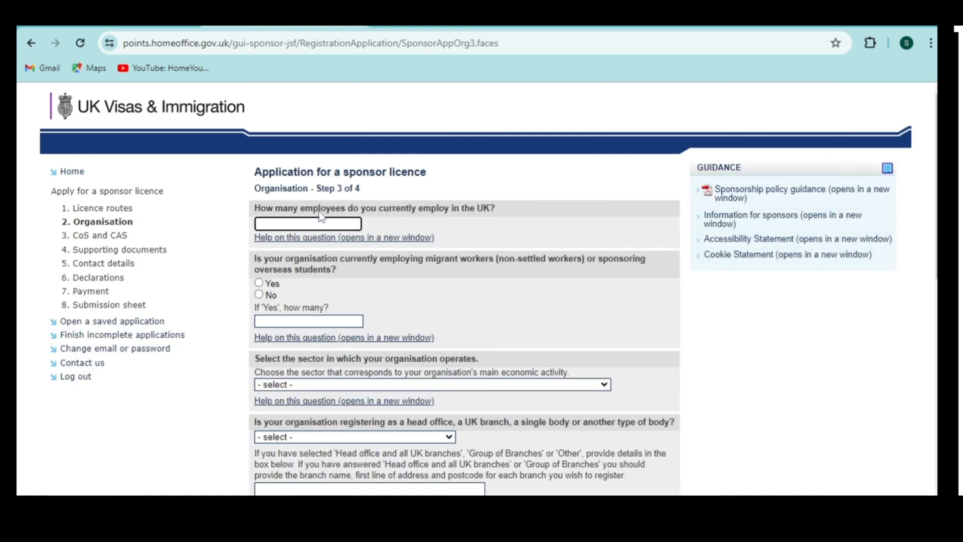
pyautogui.write('1')
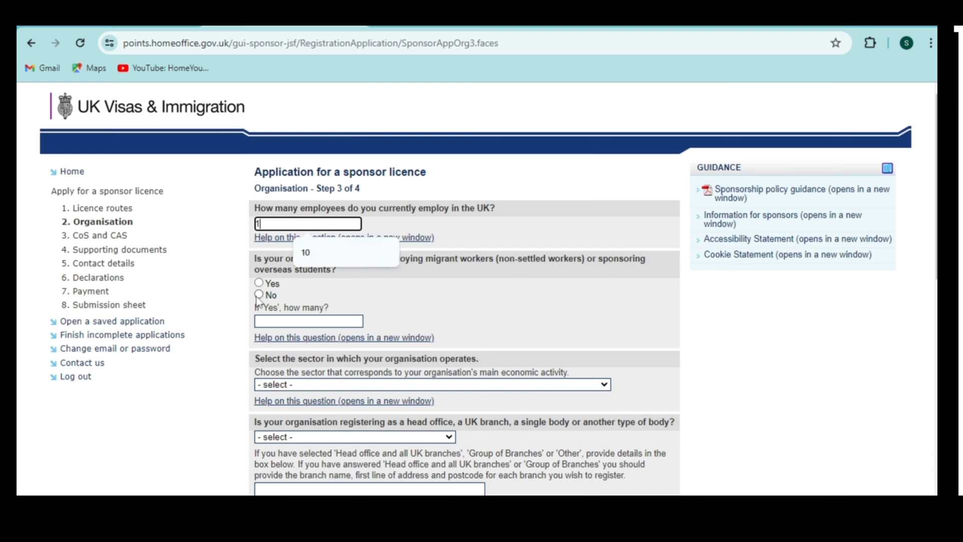
pyautogui.click(238, 307)
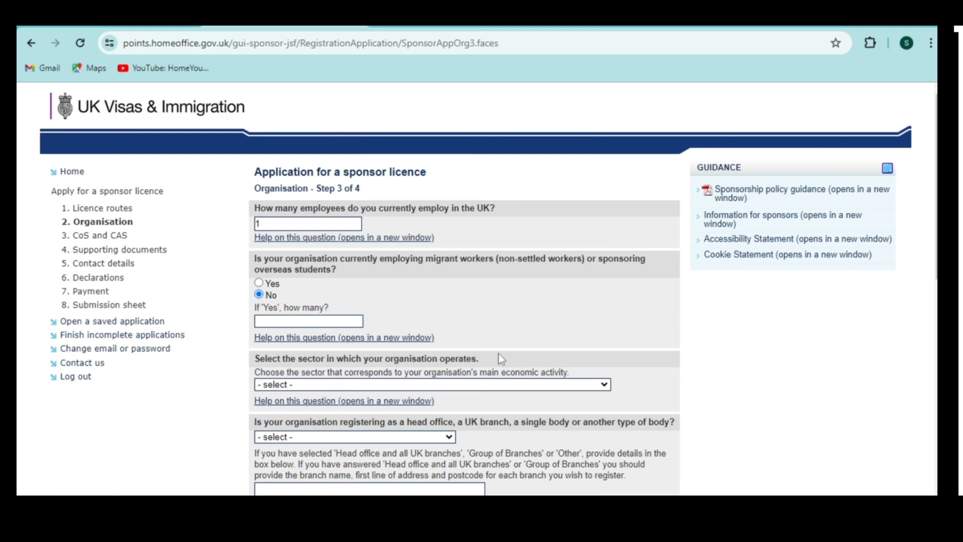
# Choose Education as the business sector and Other as the body type.
pyautogui.click(447, 384)
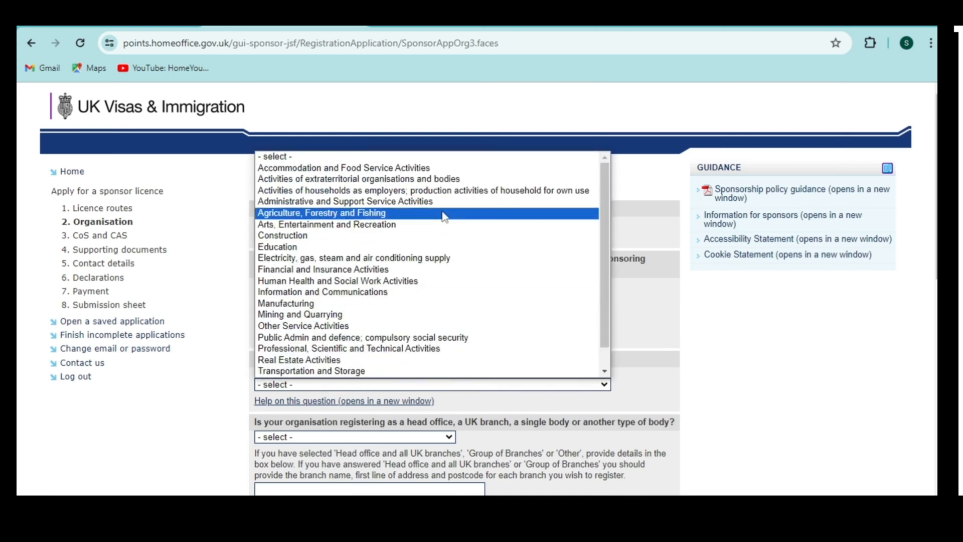
pyautogui.click(441, 246)
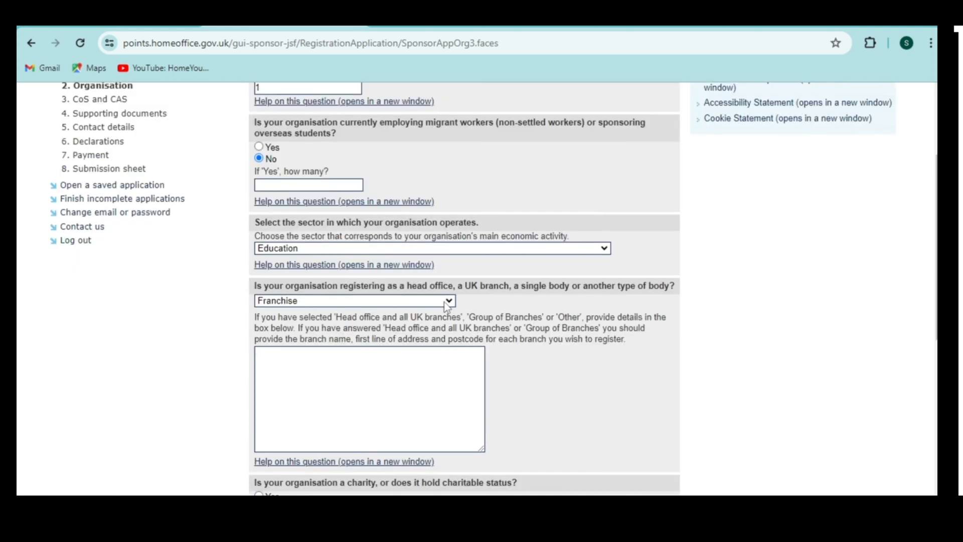
pyautogui.click(448, 301)
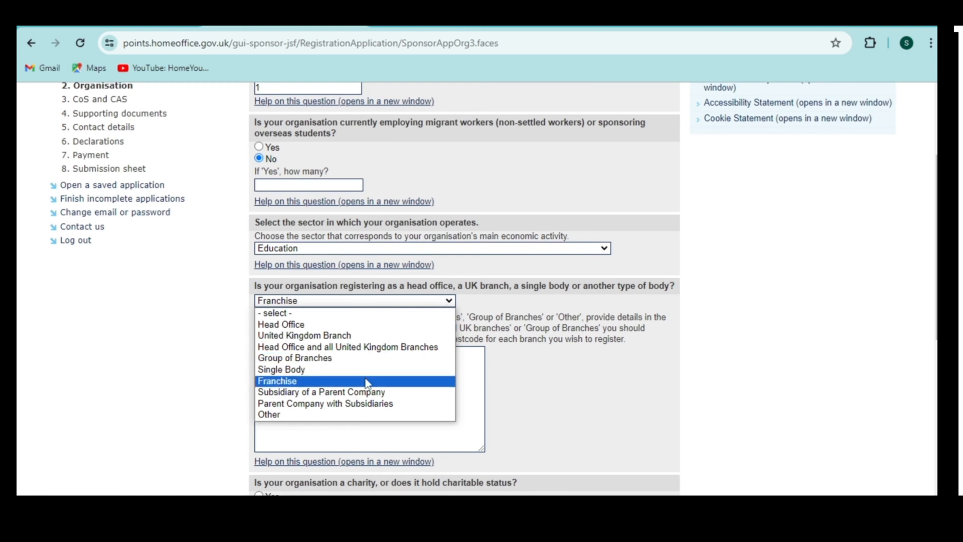
pyautogui.click(335, 417)
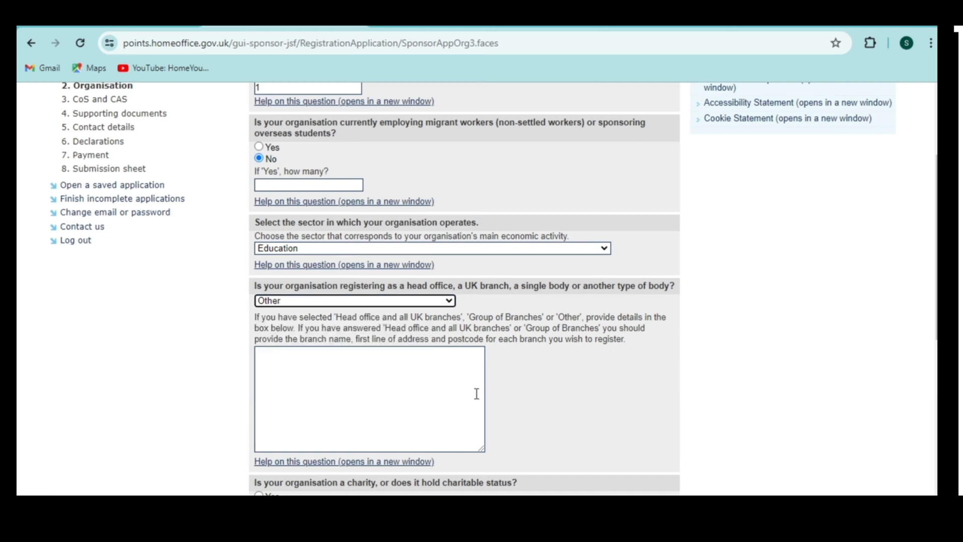
pyautogui.scroll(-3, 718, 392)
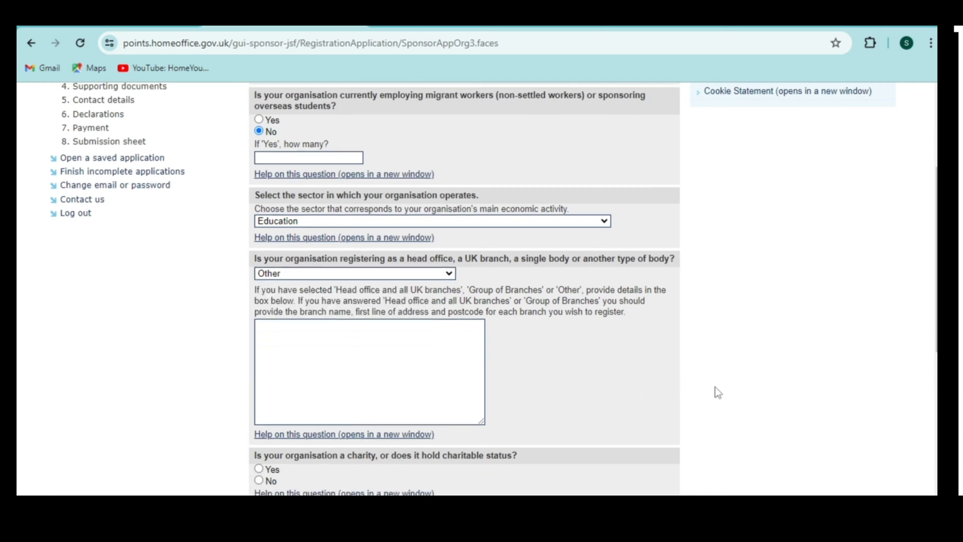
pyautogui.scroll(-1, 718, 393)
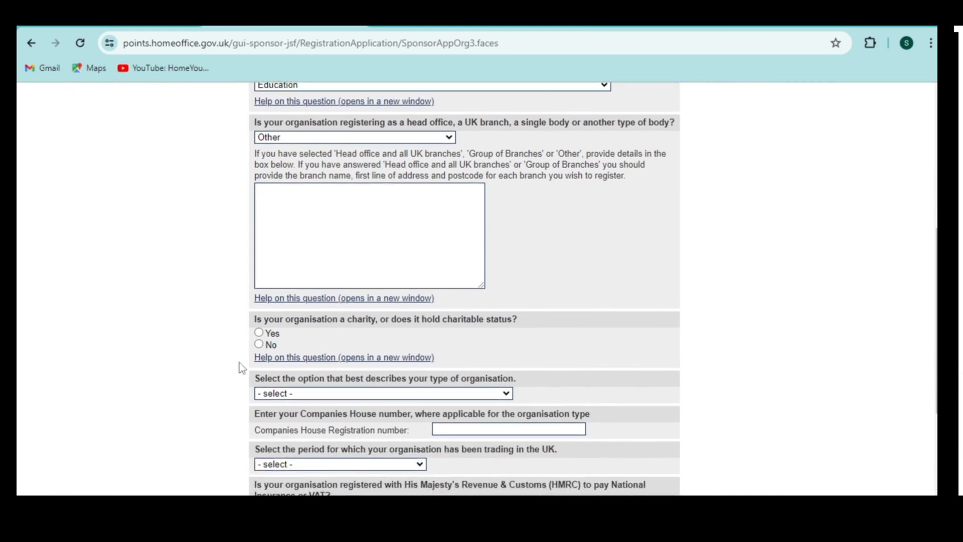
# Answer No to the charity question and choose Private Individual as the organisation type.
pyautogui.click(259, 345)
pyautogui.scroll(-1, 730, 354)
pyautogui.scroll(-1, 730, 353)
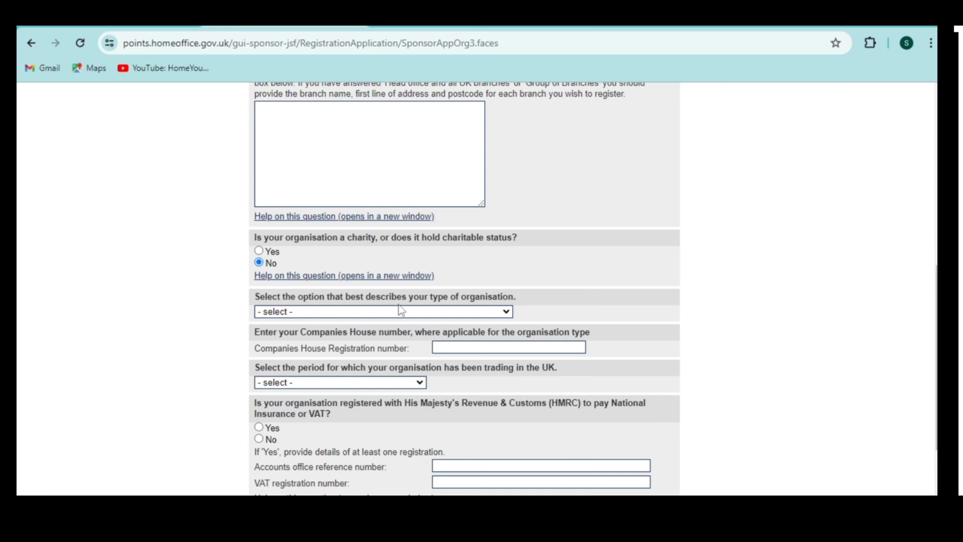
pyautogui.click(434, 313)
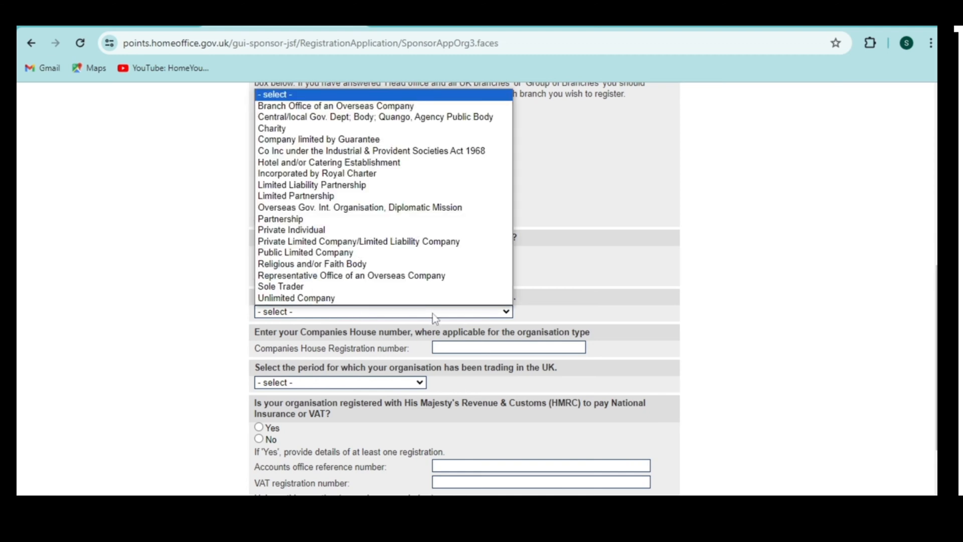
pyautogui.click(410, 230)
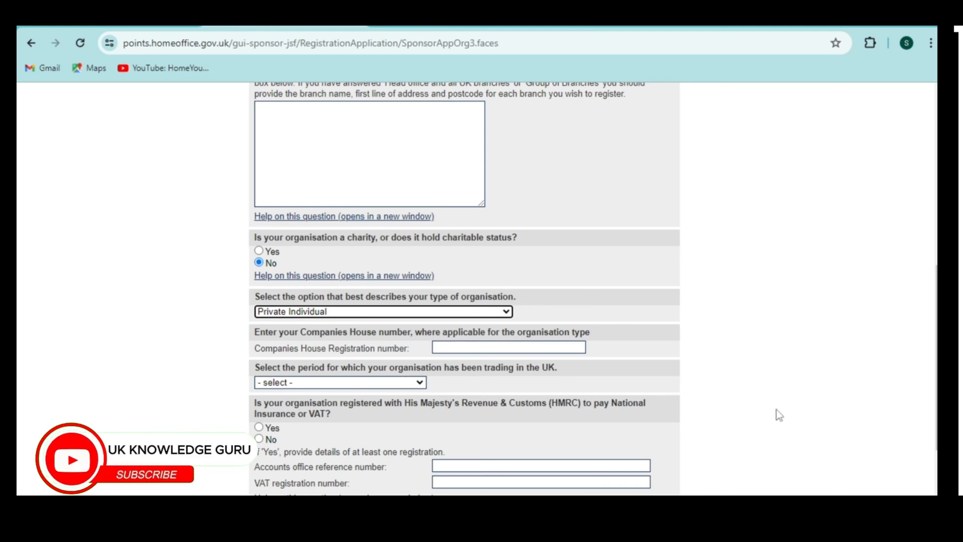
pyautogui.click(757, 418)
pyautogui.scroll(-1, 757, 418)
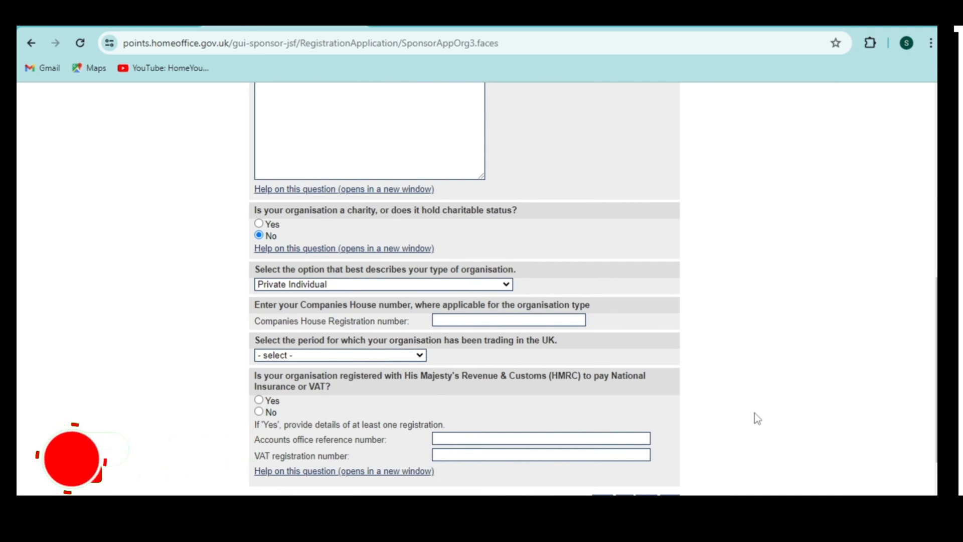
# Set the trading period to Over 6 to 12 months, answer No for HMRC, and submit.
pyautogui.click(378, 356)
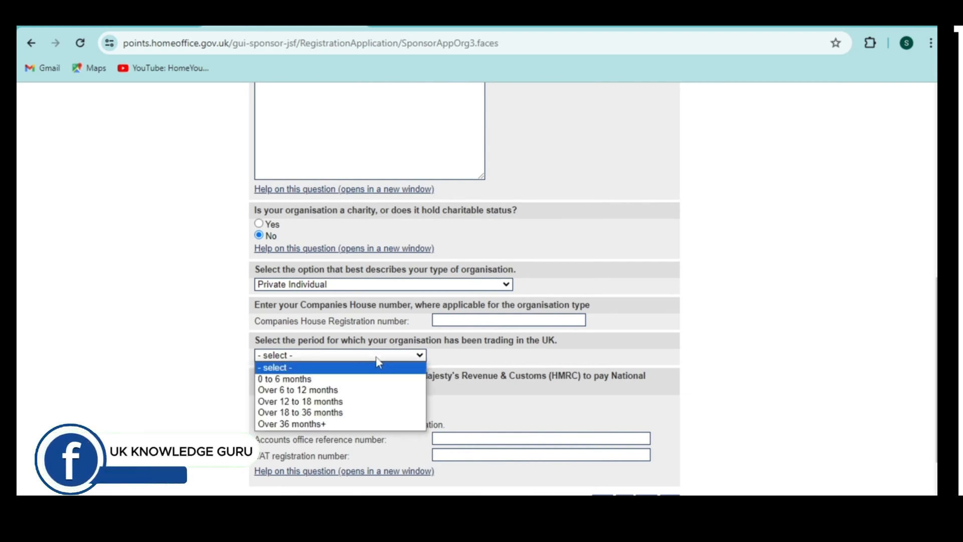
pyautogui.click(335, 393)
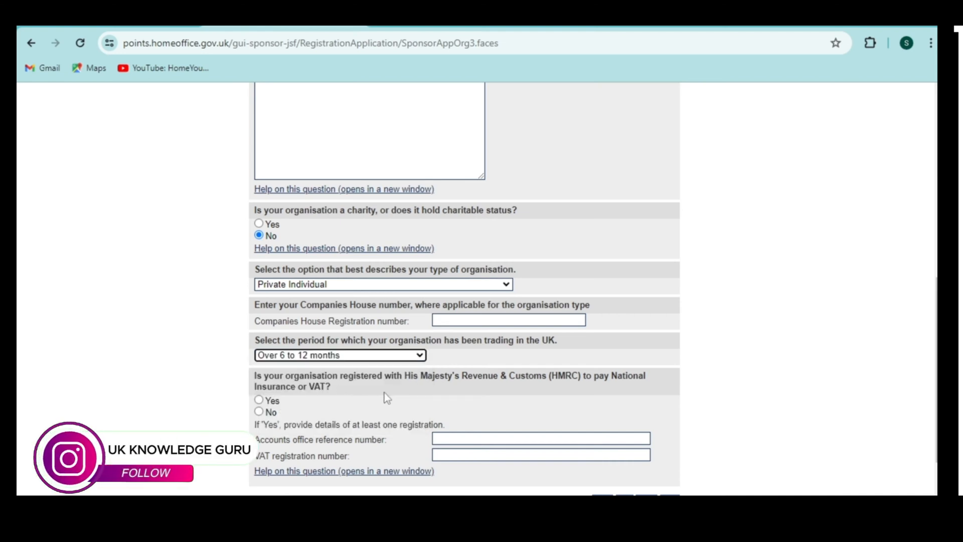
pyautogui.click(761, 387)
pyautogui.scroll(-1, 761, 387)
pyautogui.scroll(-1, 761, 387)
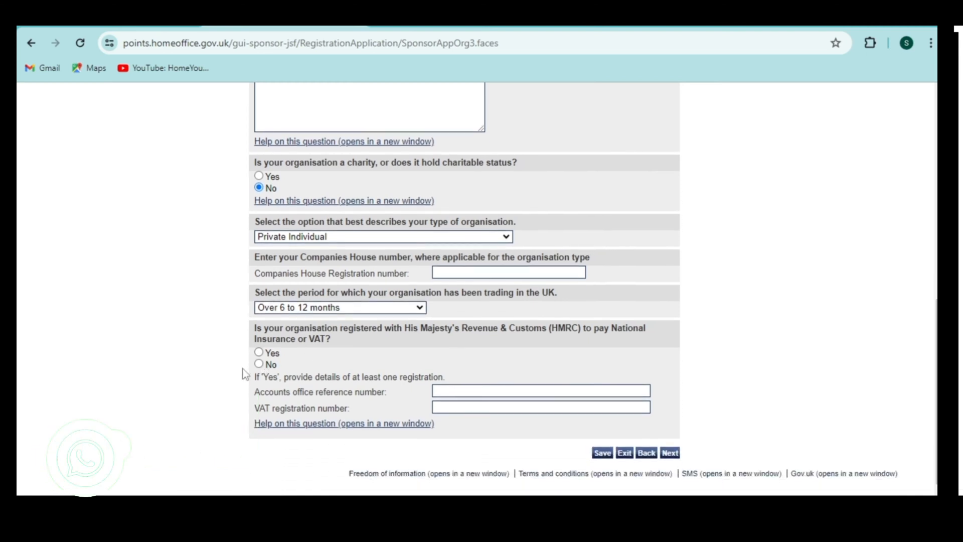
pyautogui.click(677, 453)
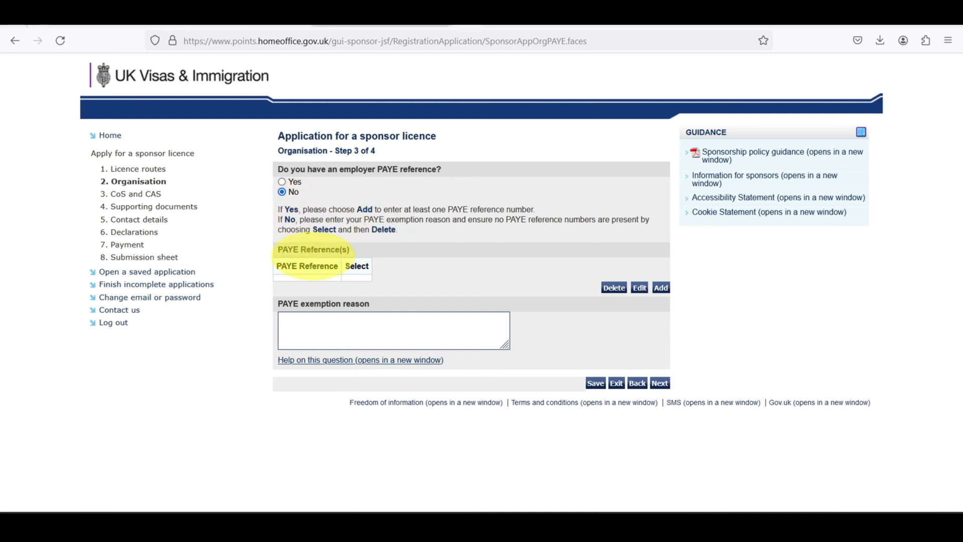
# Give 'Will add later' as the PAYE exemption reason and continue to Step 4 of 4.
pyautogui.click(298, 319)
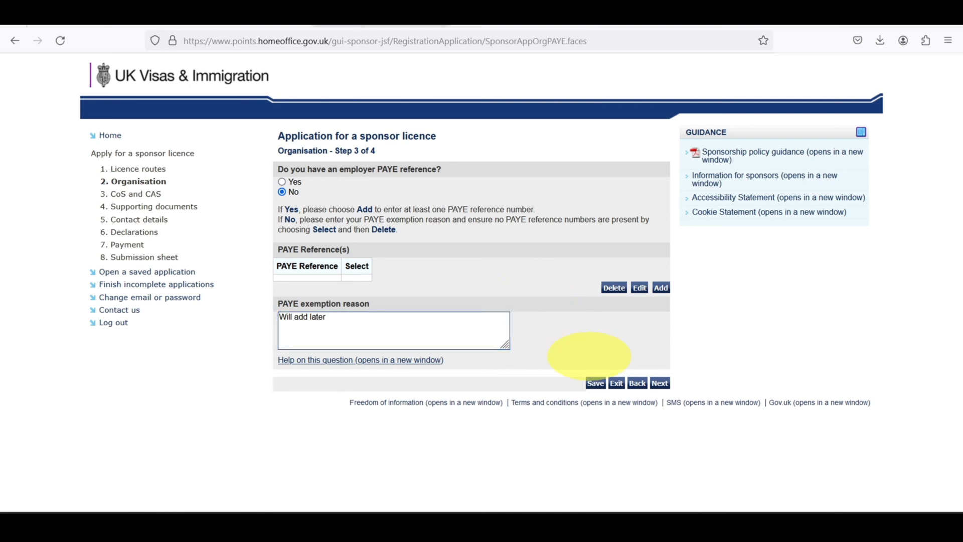
pyautogui.click(659, 383)
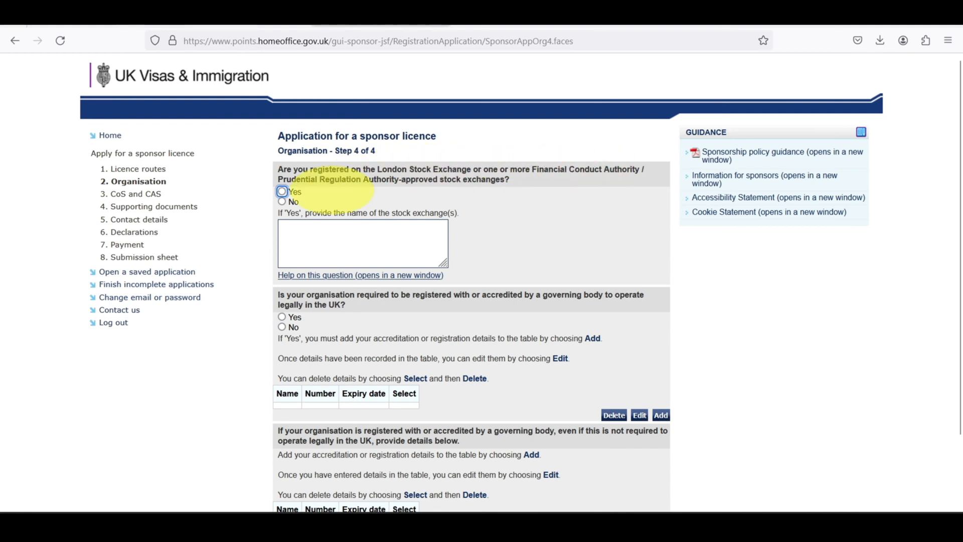
# Answer No to the stock exchange and governing body questions, then continue.
pyautogui.click(282, 201)
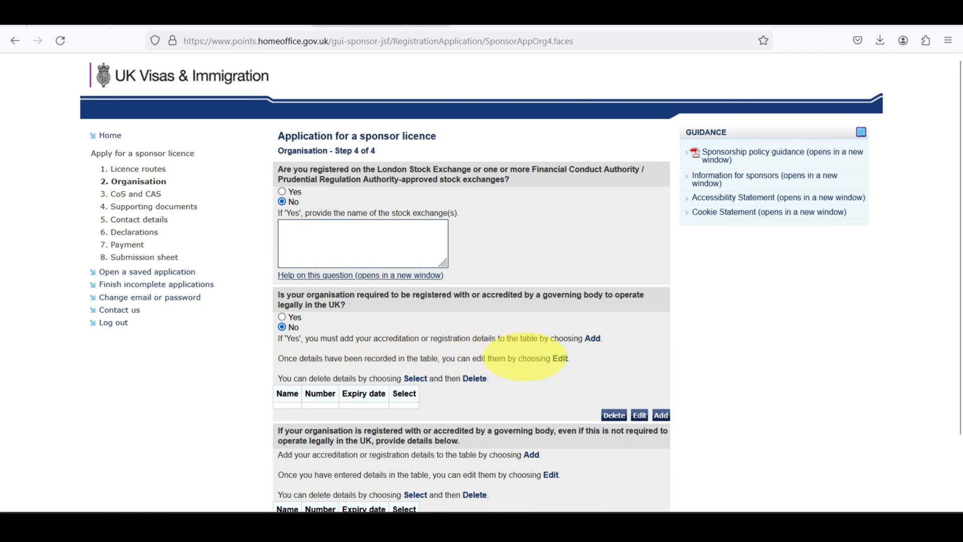
pyautogui.scroll(-3, 396, 441)
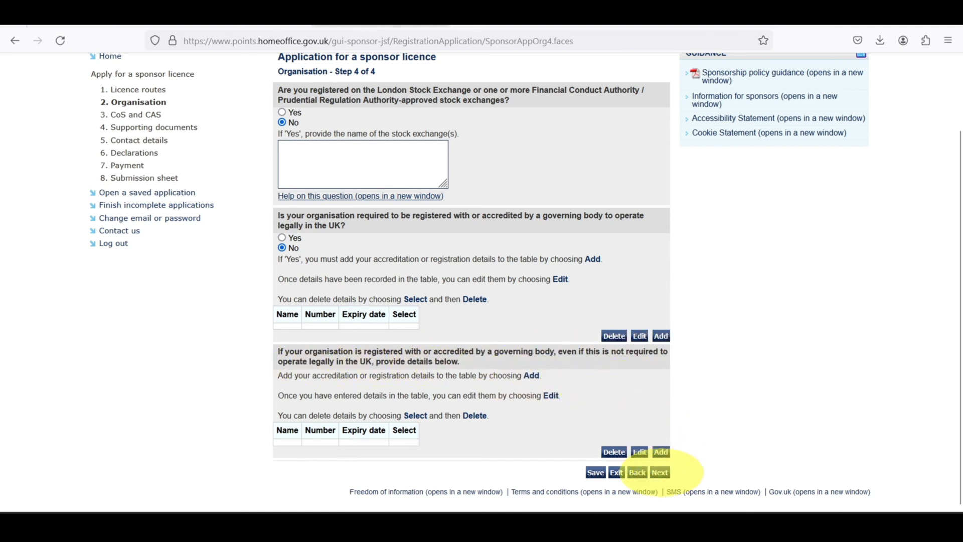
pyautogui.click(660, 472)
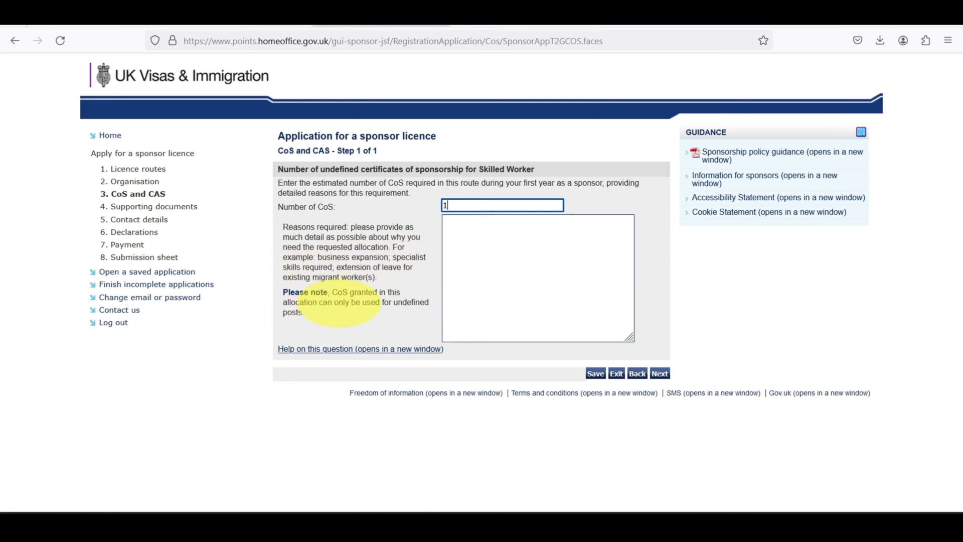
# Request 1 CoS with the reason 'Business Expansion' and go to Supporting documents.
pyautogui.click(505, 260)
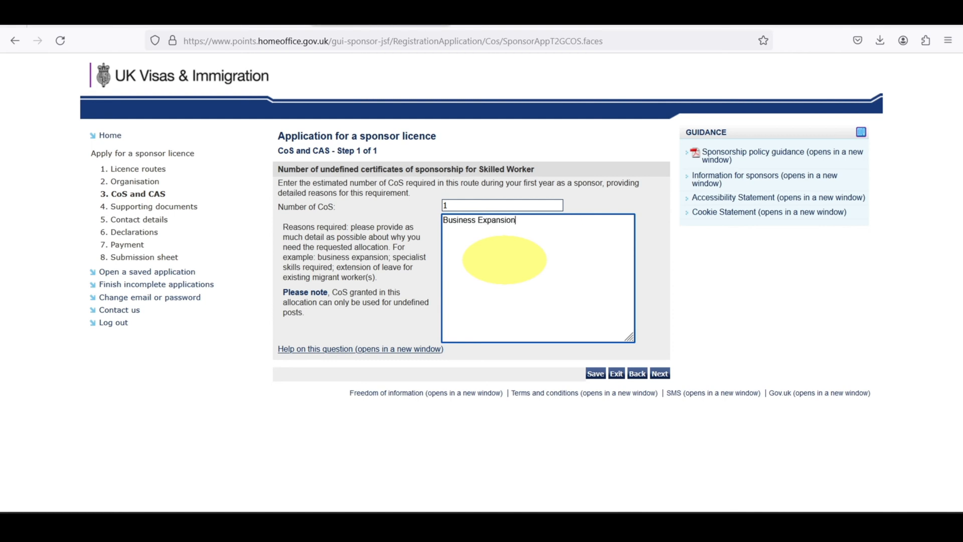
pyautogui.click(660, 373)
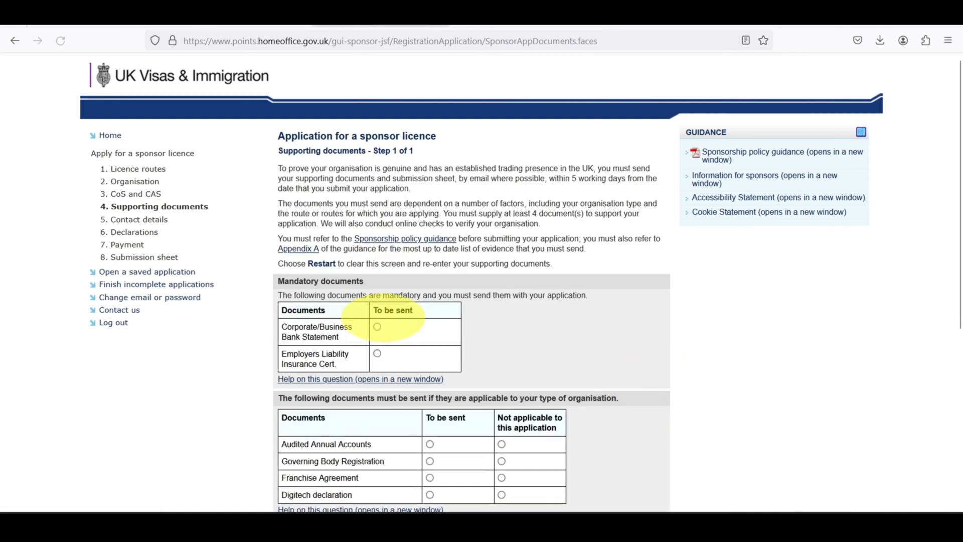
# Mark the bank statement, Employers Liability Insurance certificate and Audited Annual Accounts as to be sent.
pyautogui.scroll(-1, 346, 225)
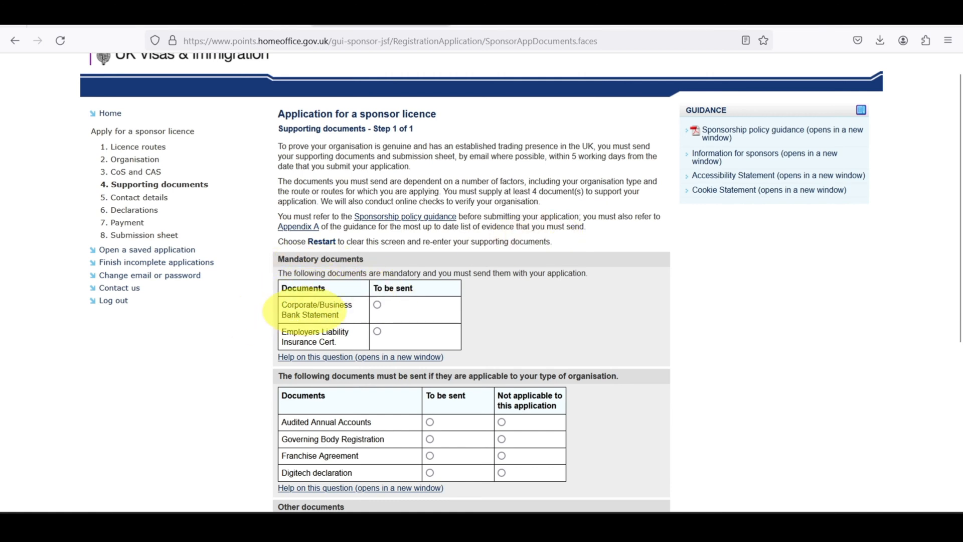
pyautogui.click(377, 304)
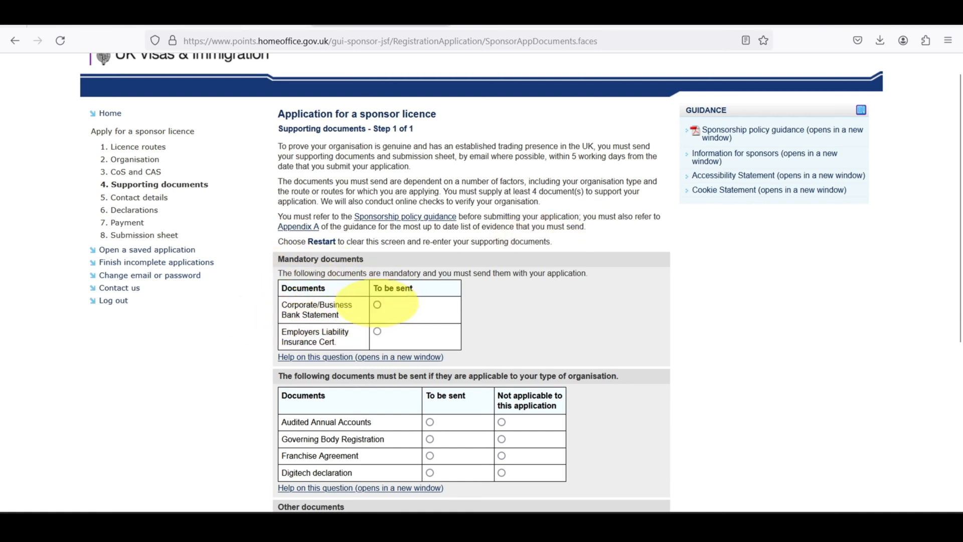
pyautogui.click(378, 331)
pyautogui.scroll(-3, 479, 316)
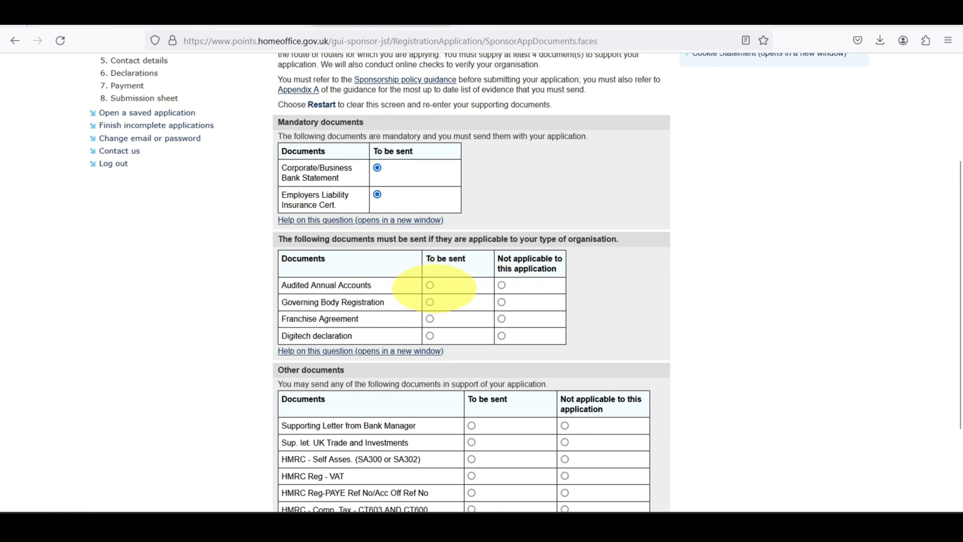
pyautogui.click(430, 285)
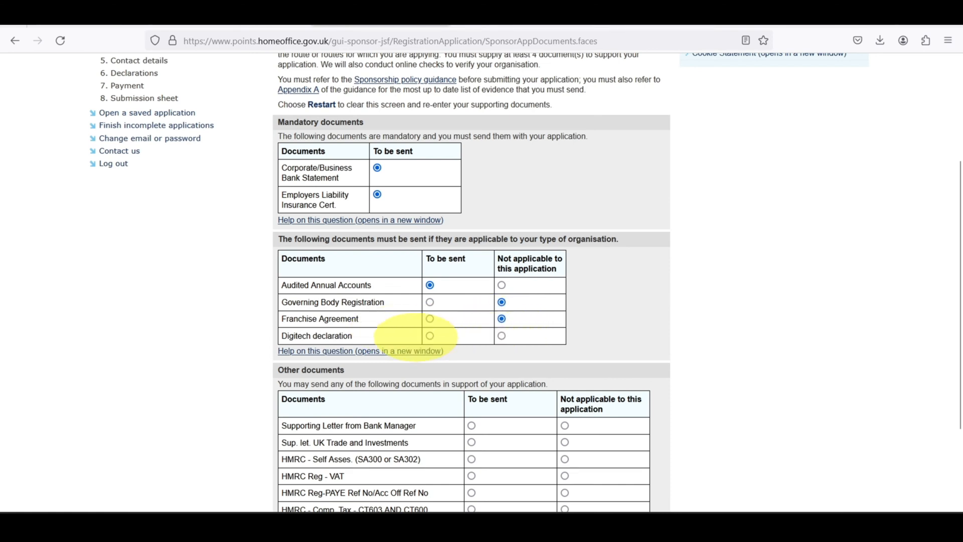
pyautogui.scroll(-2, 429, 346)
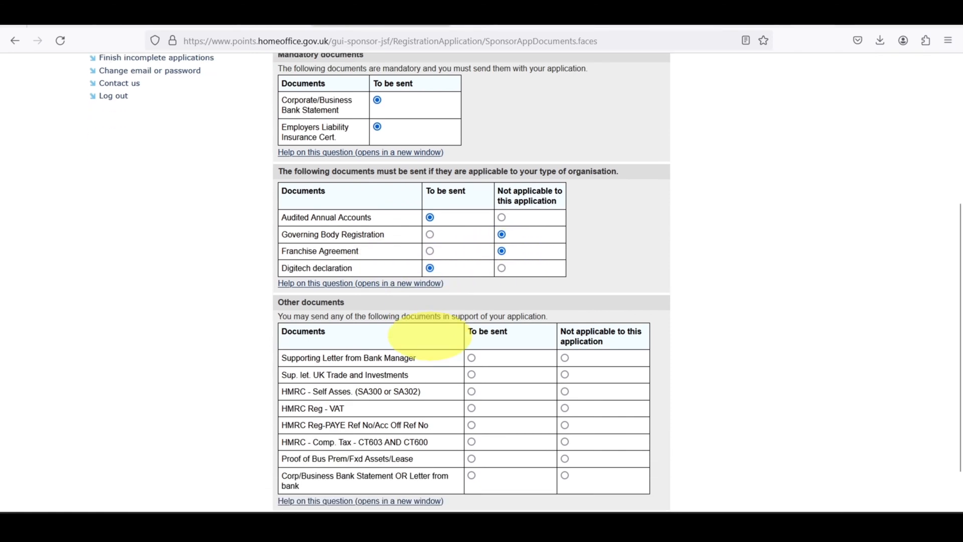
pyautogui.scroll(-1, 394, 333)
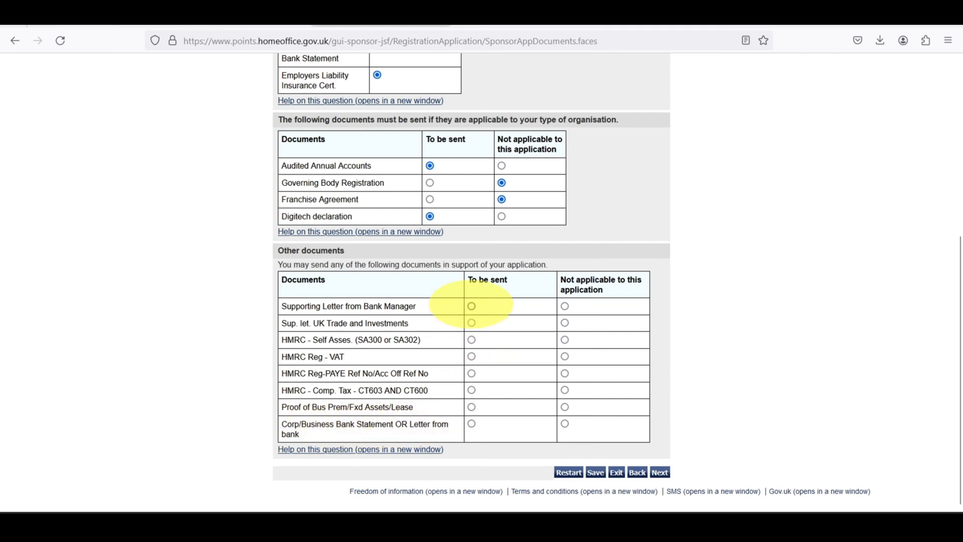
# Mark the trade letter, HMRC, VAT, PAYE and corporation tax documents not applicable, premises proof to be sent.
pyautogui.click(565, 323)
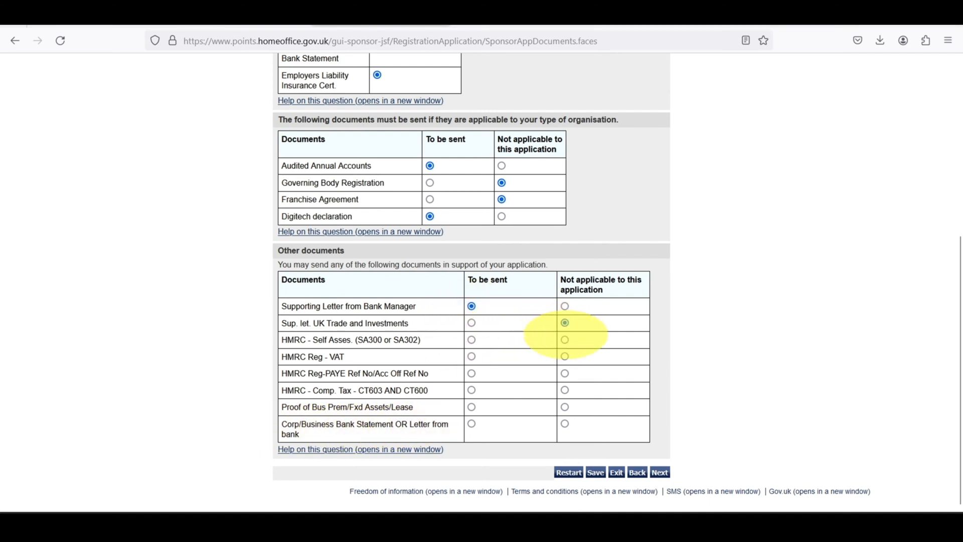
pyautogui.click(565, 356)
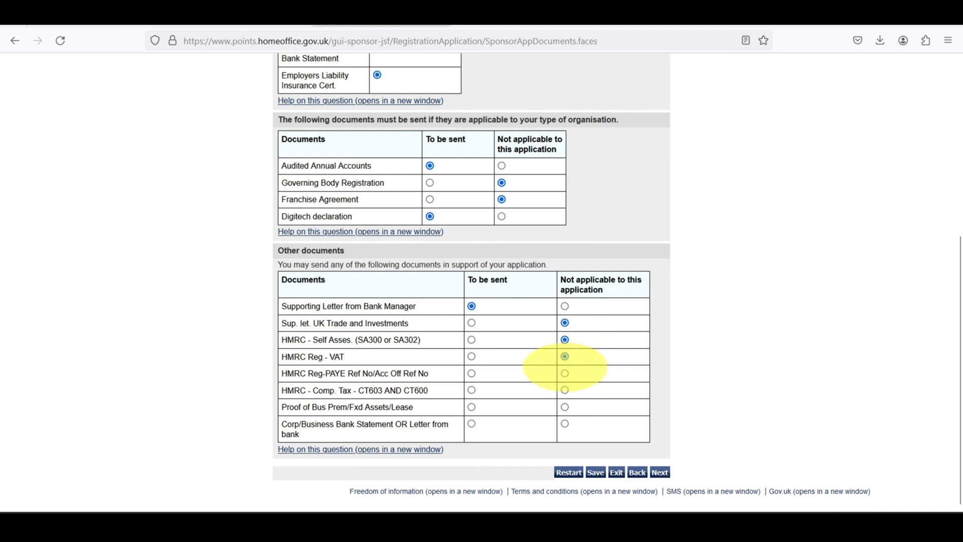
pyautogui.click(565, 373)
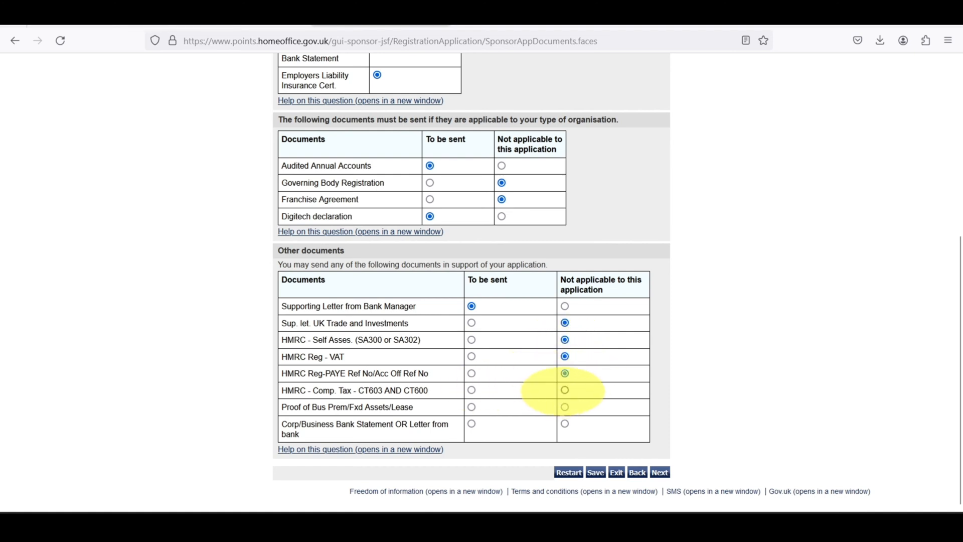
pyautogui.click(565, 390)
pyautogui.click(471, 407)
pyautogui.click(471, 424)
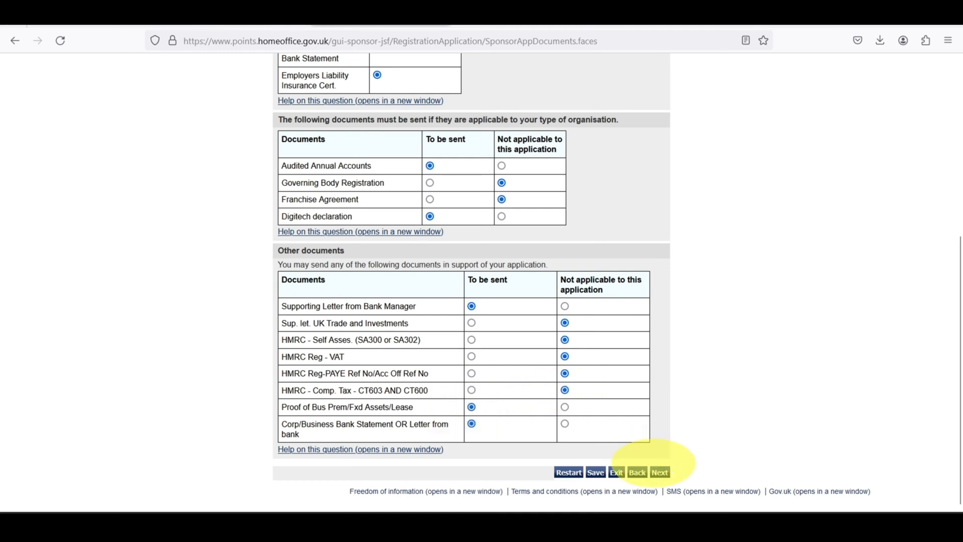
pyautogui.click(660, 471)
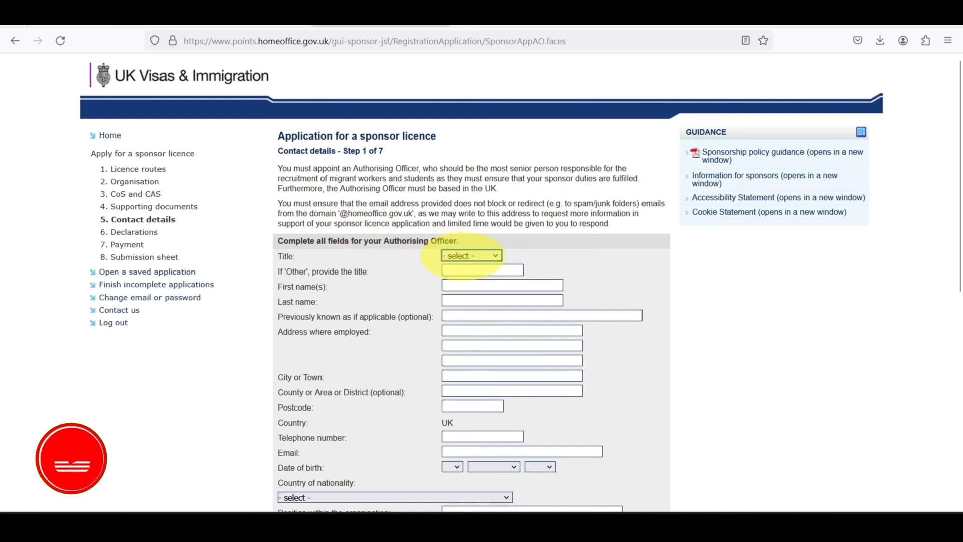
# Choose Mr as the Authorising Officer's title and enter their name, work address and email.
pyautogui.click(454, 256)
pyautogui.click(453, 302)
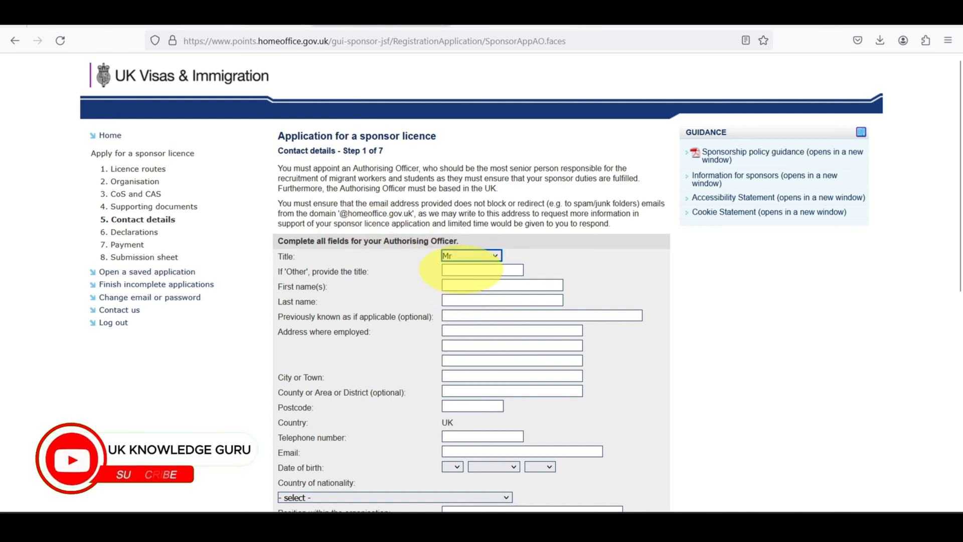
pyautogui.click(457, 270)
pyautogui.click(458, 285)
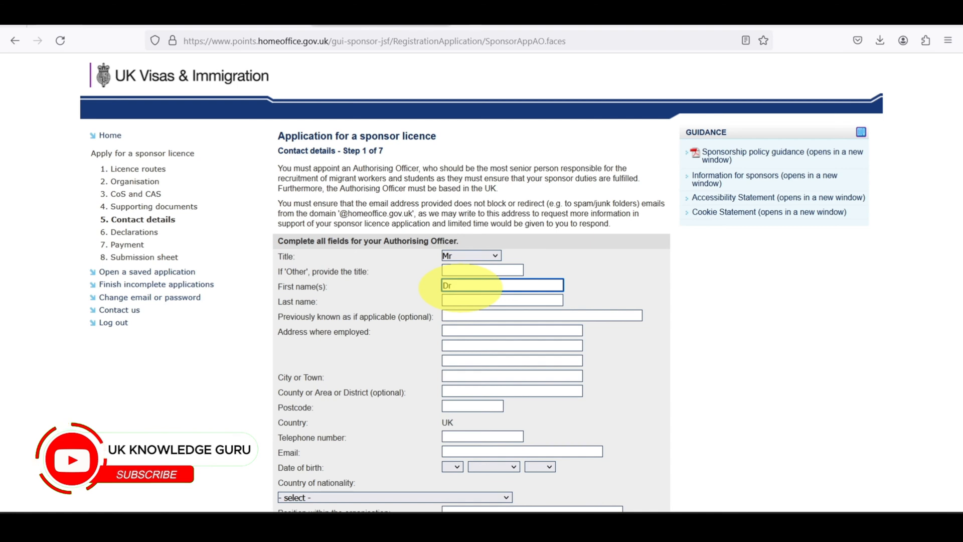
pyautogui.press('Tab')
pyautogui.write('Khan')
pyautogui.press('Tab')
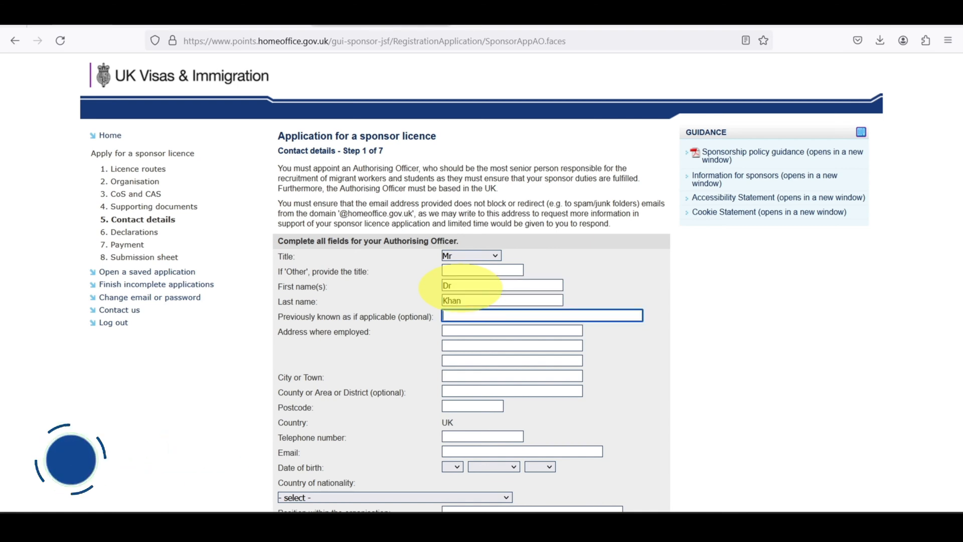
pyautogui.press('Tab')
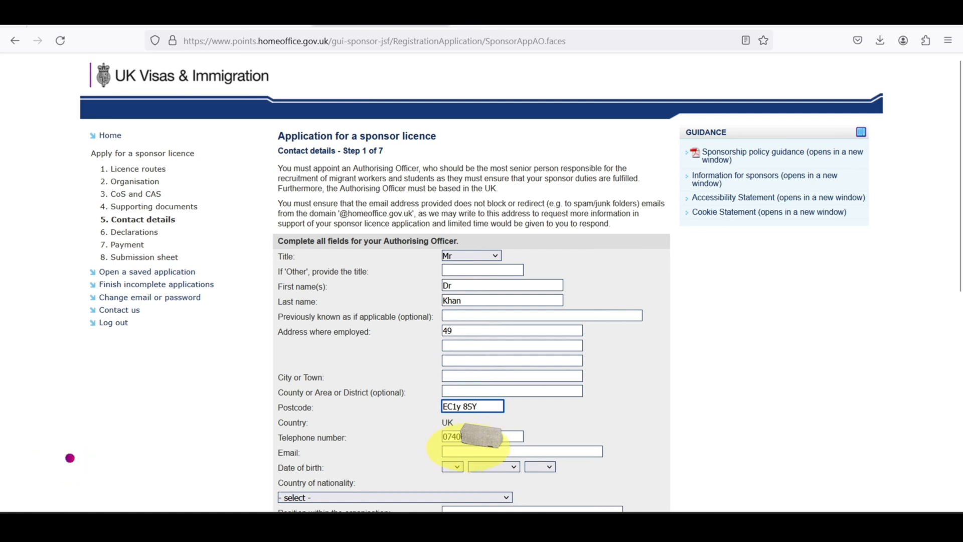
pyautogui.click(469, 451)
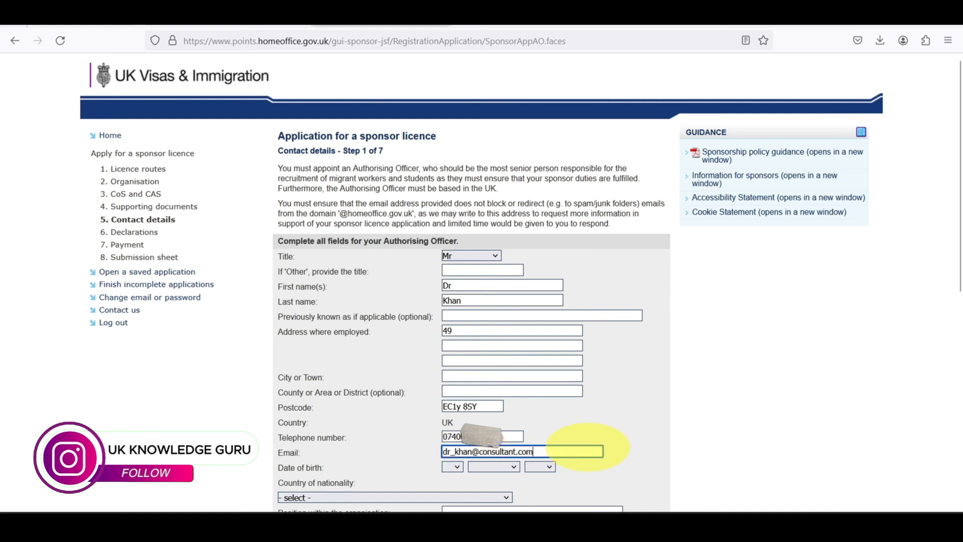
pyautogui.click(605, 413)
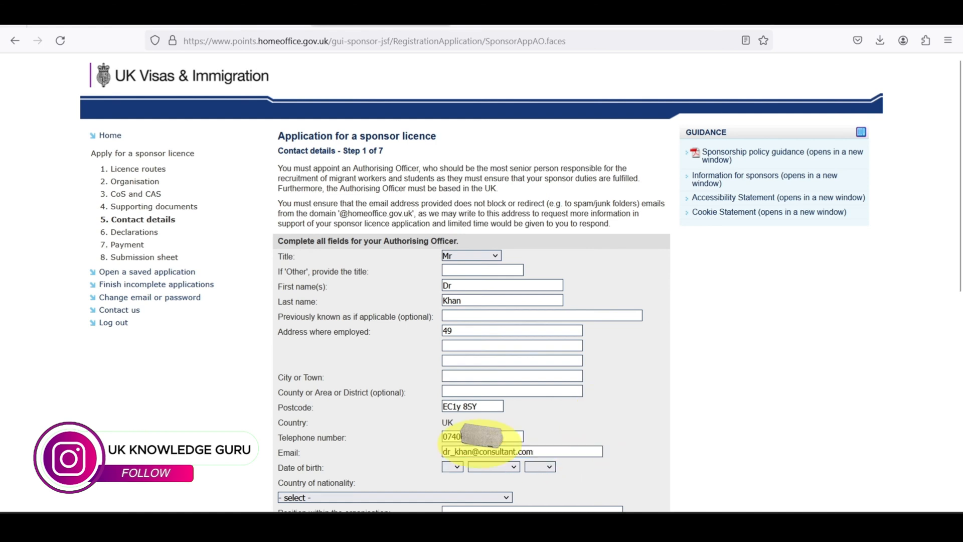
# Set the officer's date of birth to 01 January 1980.
pyautogui.click(453, 467)
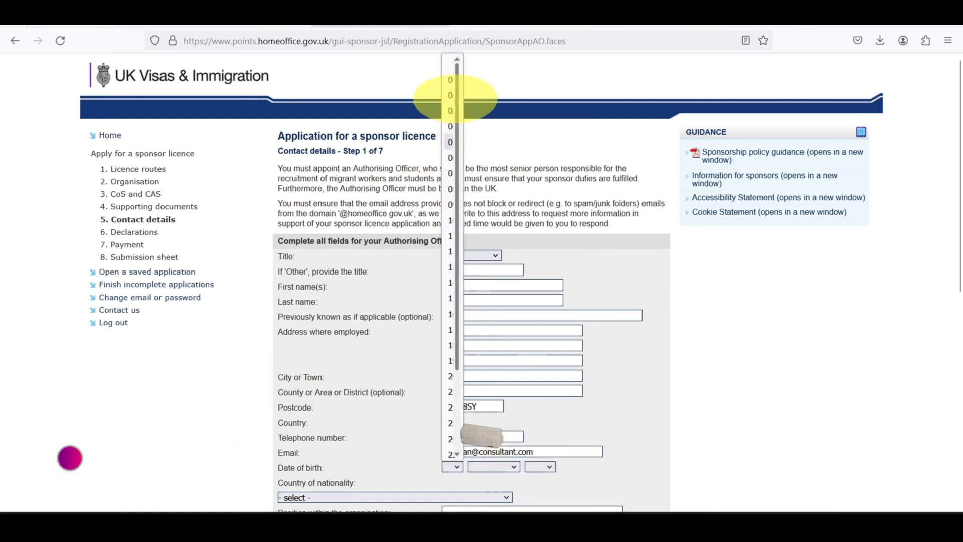
pyautogui.click(452, 83)
pyautogui.click(493, 466)
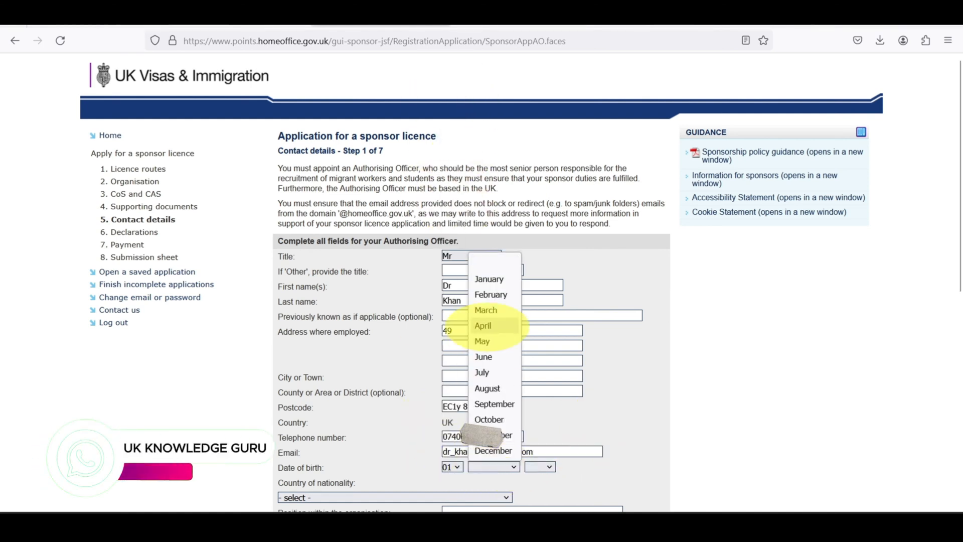
pyautogui.click(495, 275)
pyautogui.click(540, 466)
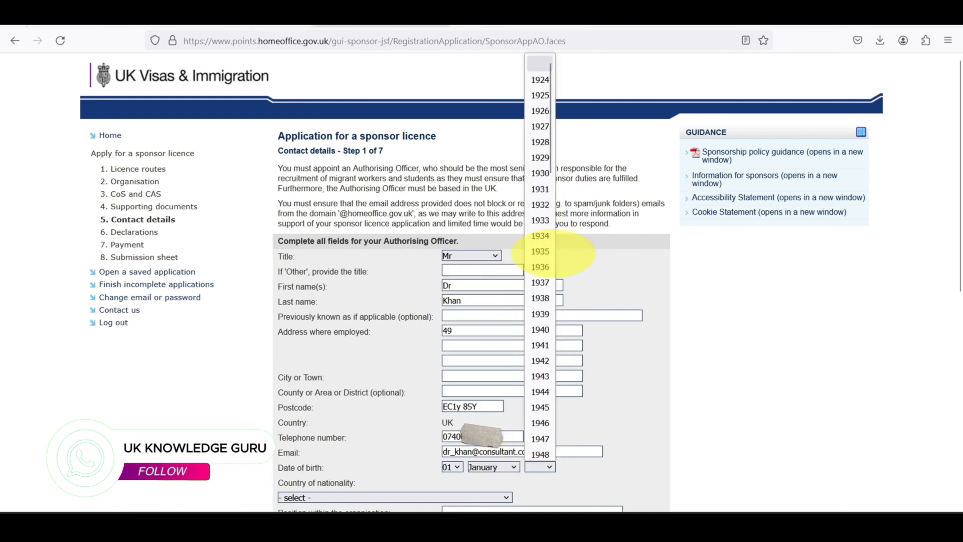
pyautogui.scroll(-5, 540, 371)
pyautogui.scroll(-5, 535, 402)
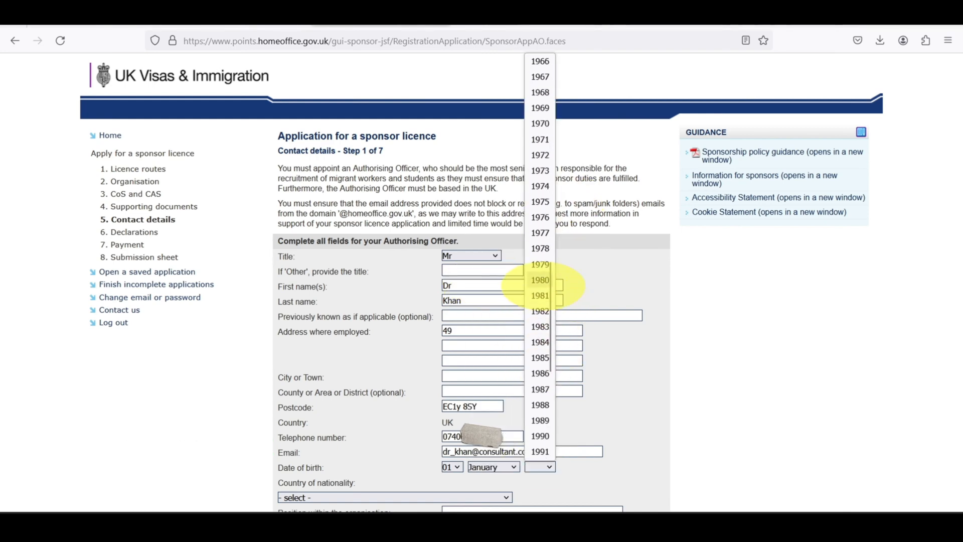
pyautogui.click(537, 279)
pyautogui.scroll(-2, 613, 433)
pyautogui.scroll(-1, 614, 433)
# Set the officer's nationality to UNITED KINGDOM and position to CEO.
pyautogui.click(375, 360)
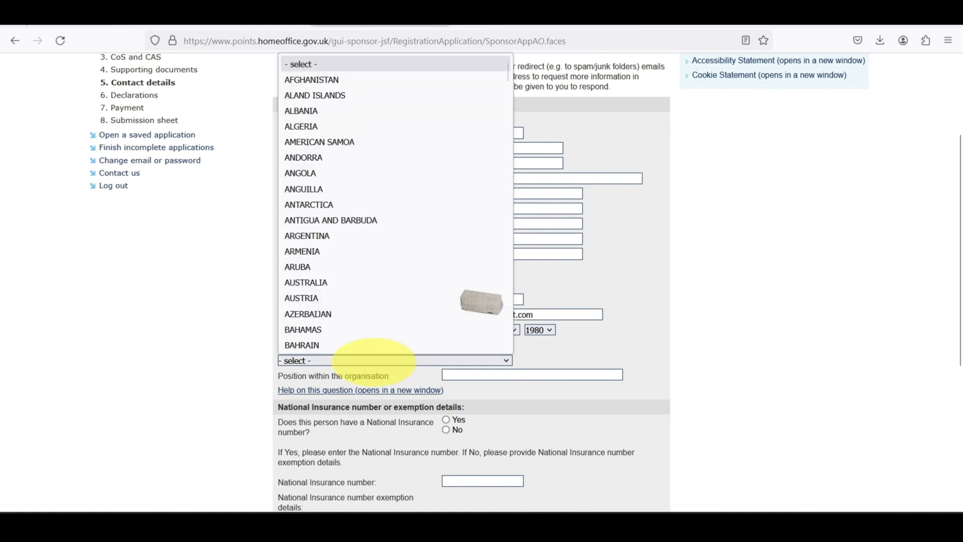
pyautogui.write('bri')
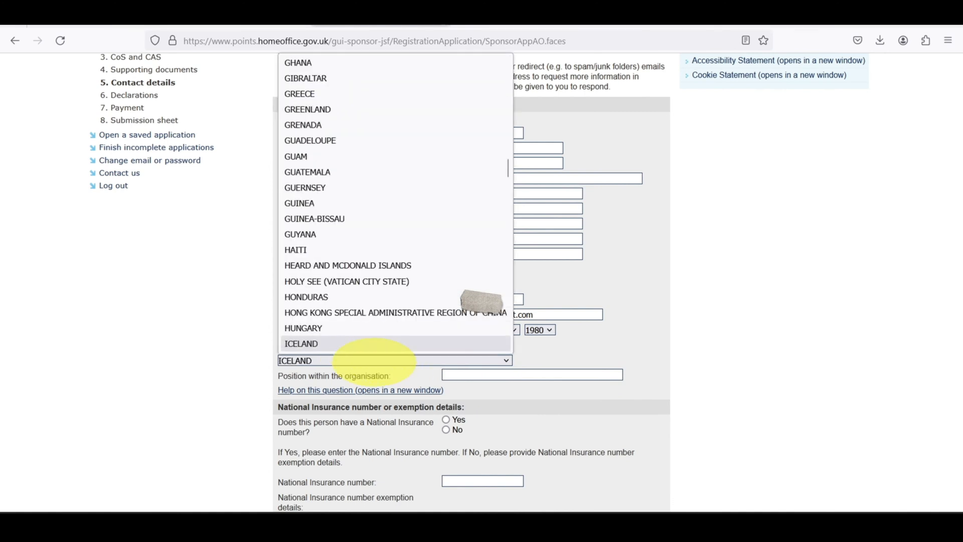
pyautogui.write('un')
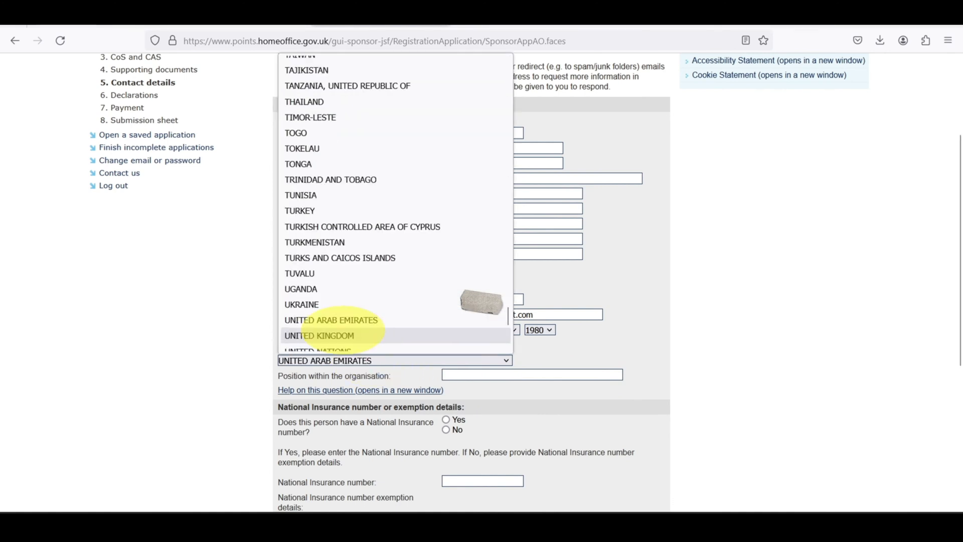
pyautogui.click(344, 333)
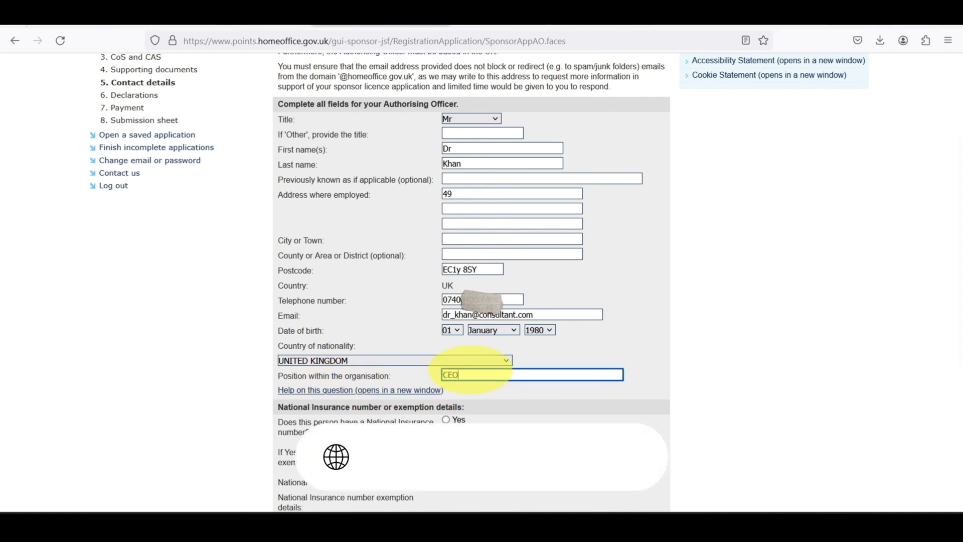
pyautogui.write('CEO')
pyautogui.click(606, 394)
# Give 'Test' as the National Insurance exemption details, answer No to immigration control, and submit.
pyautogui.scroll(-2, 609, 391)
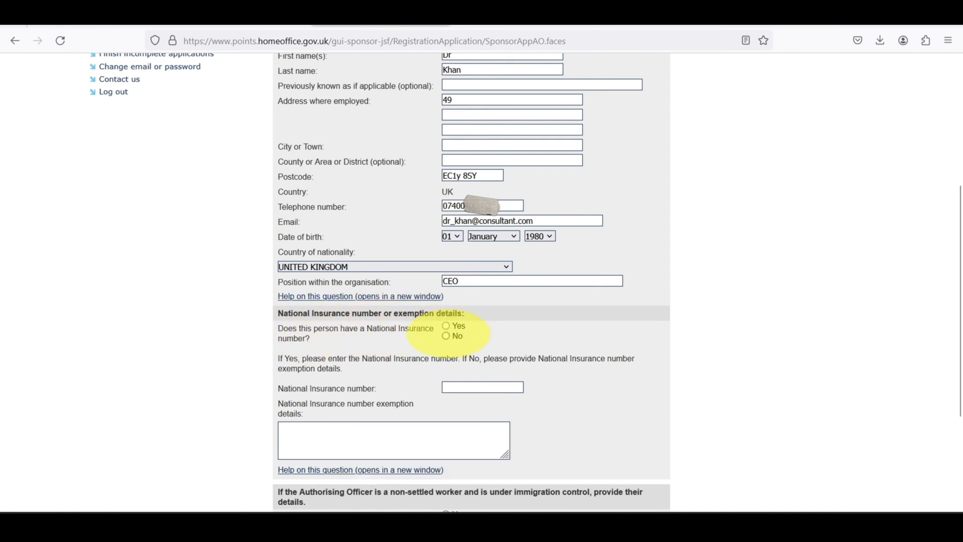
pyautogui.scroll(4, 447, 334)
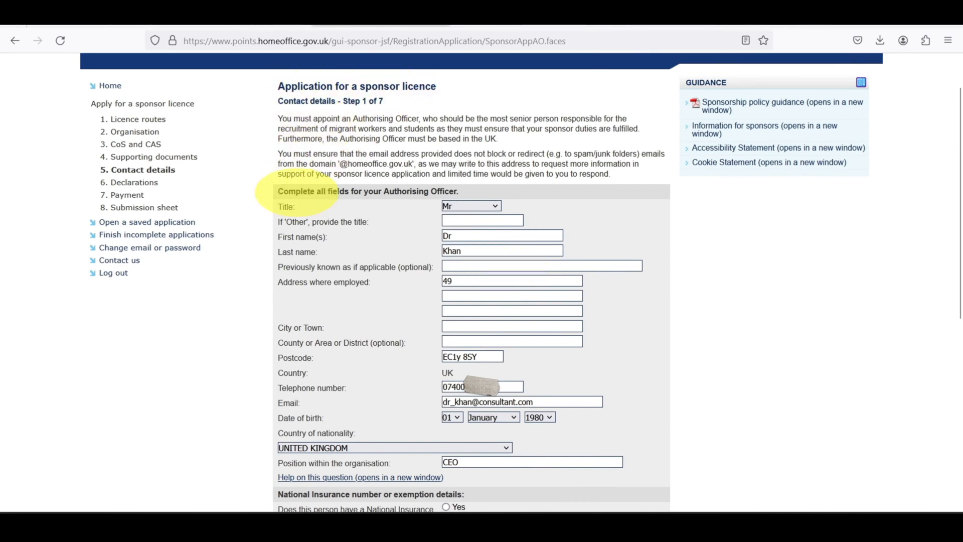
pyautogui.scroll(-3, 371, 291)
pyautogui.scroll(-1, 371, 291)
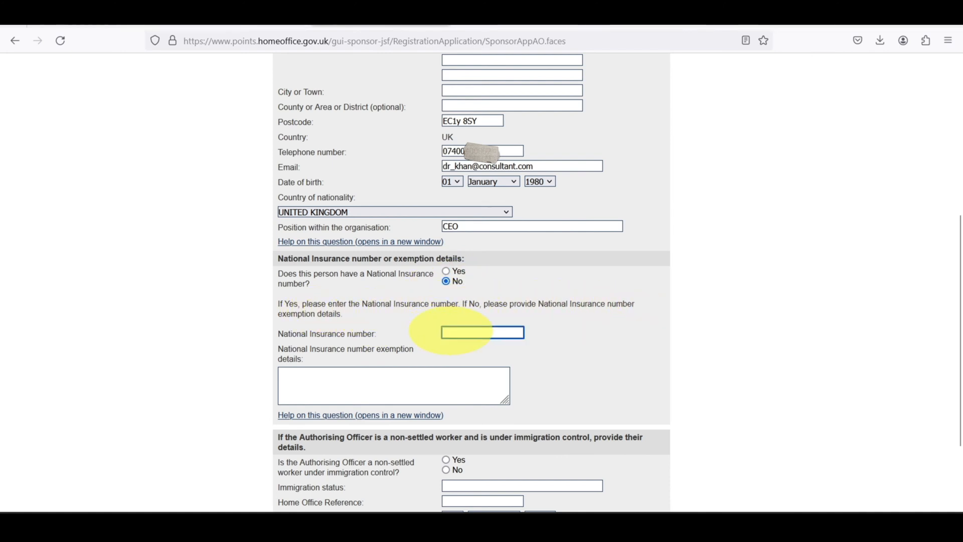
pyautogui.click(341, 381)
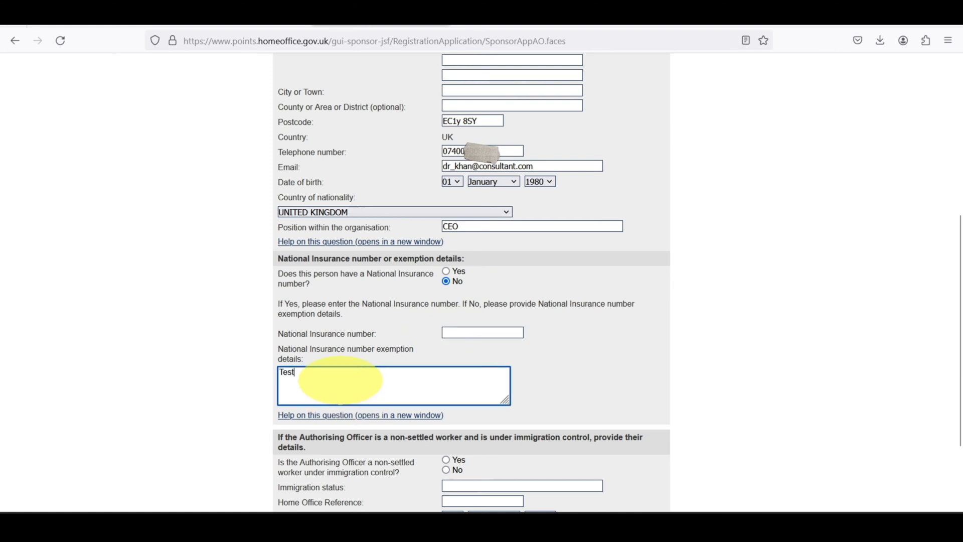
pyautogui.click(667, 344)
pyautogui.scroll(-3, 661, 376)
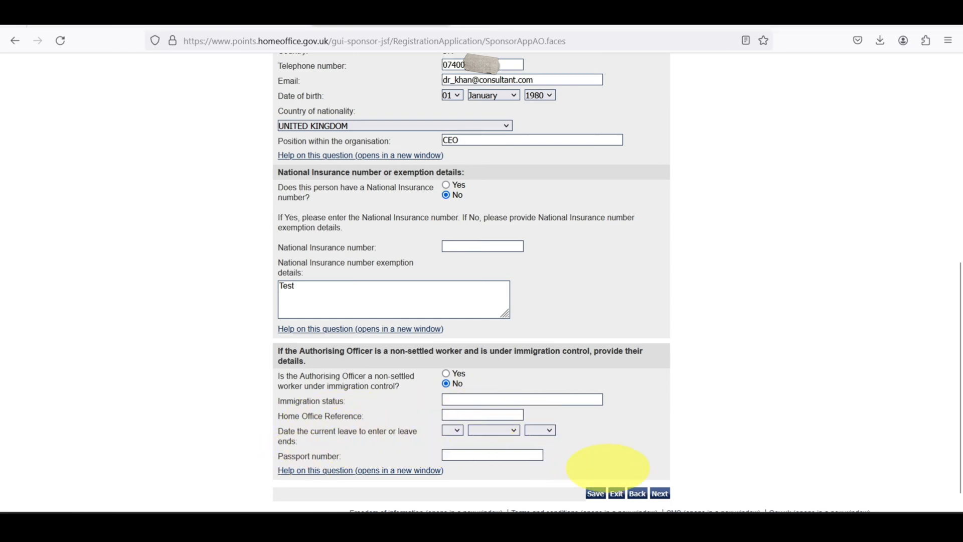
pyautogui.click(659, 493)
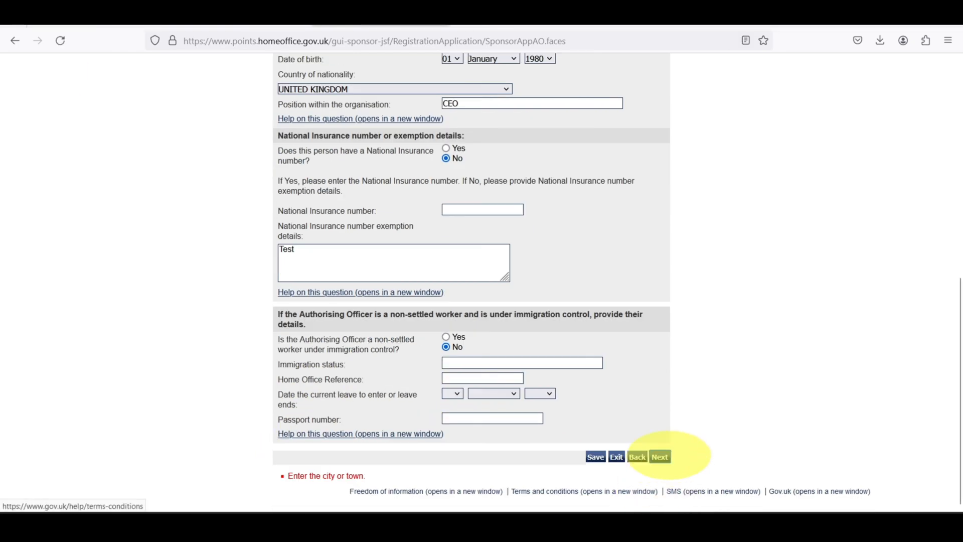
# Add London as the missing City or Town and resubmit the contact details.
pyautogui.scroll(5, 479, 204)
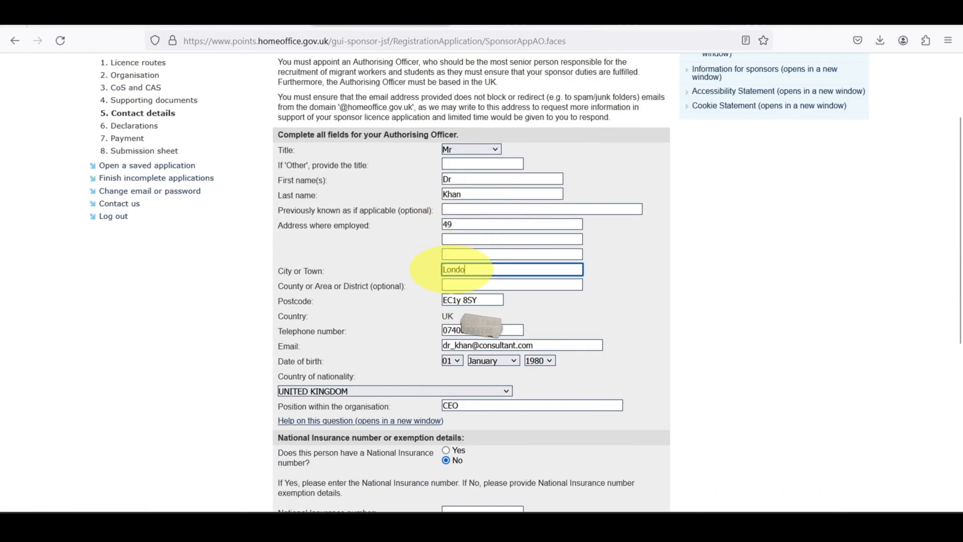
pyautogui.scroll(-5, 567, 278)
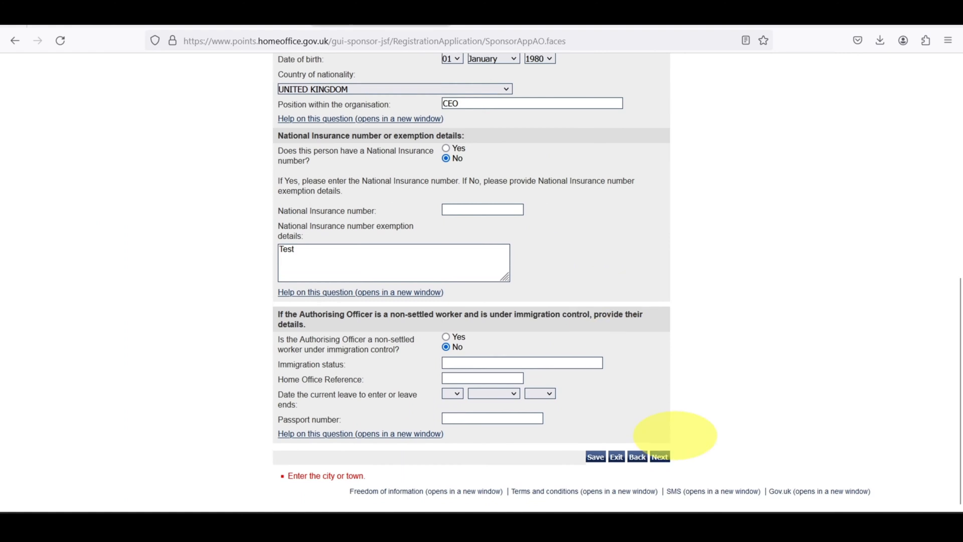
pyautogui.click(660, 456)
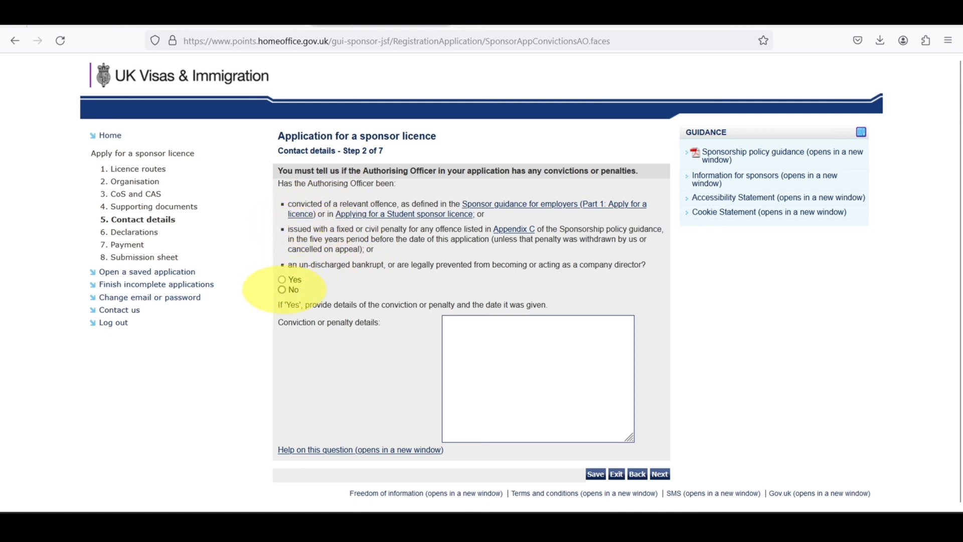
# Answer No to convictions and keep the Authorising Officer as Key Contact, reaching Step 5 of 7.
pyautogui.click(281, 289)
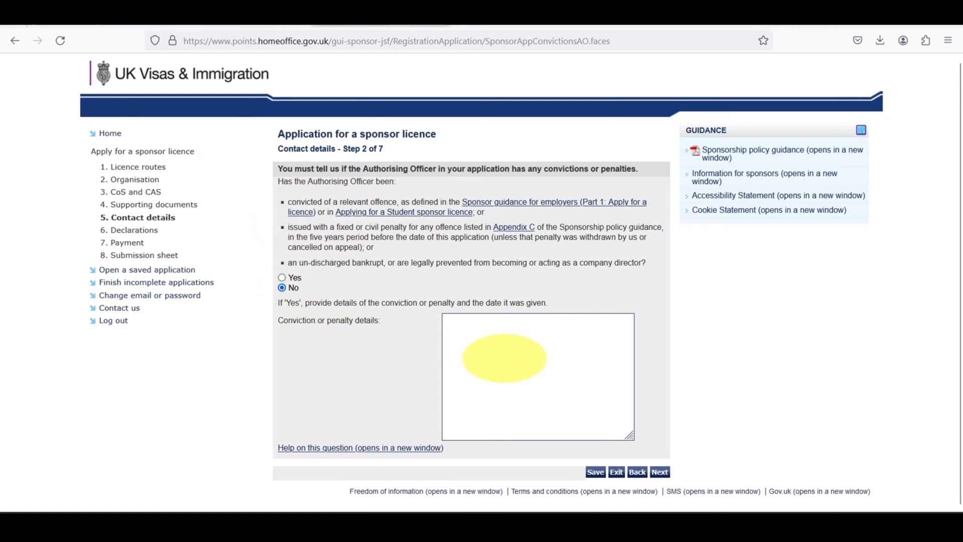
pyautogui.click(660, 472)
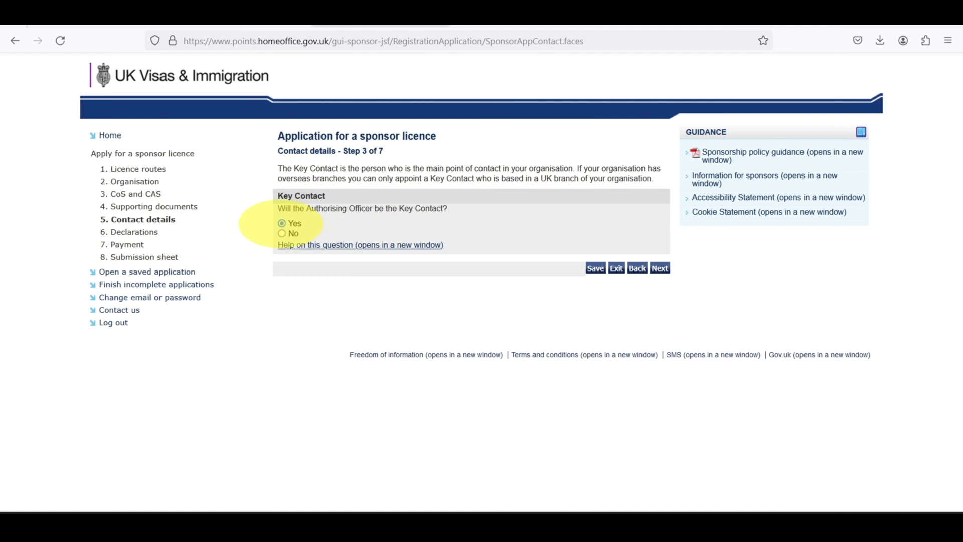
pyautogui.click(659, 268)
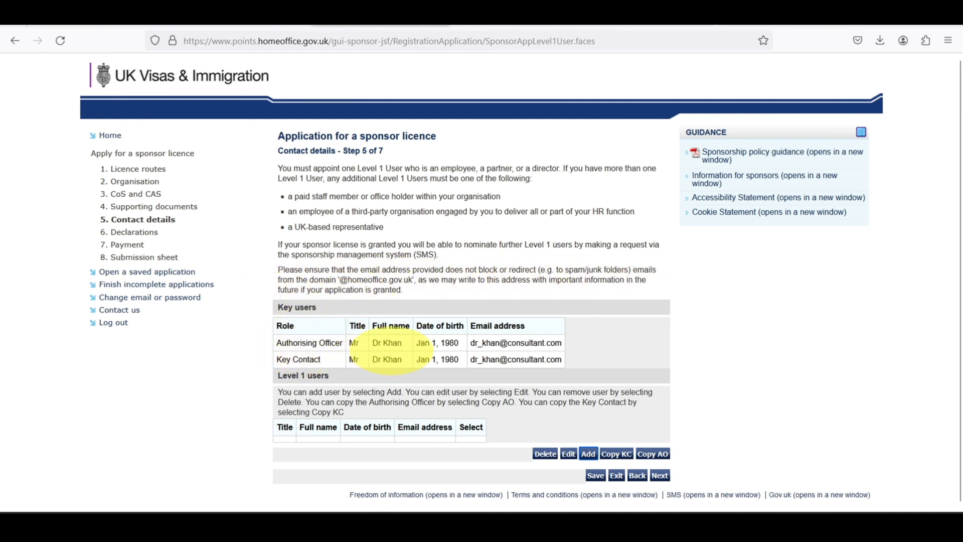
# Start a new Level 1 user with title Mr and enter their first and last names.
pyautogui.scroll(-1, 472, 349)
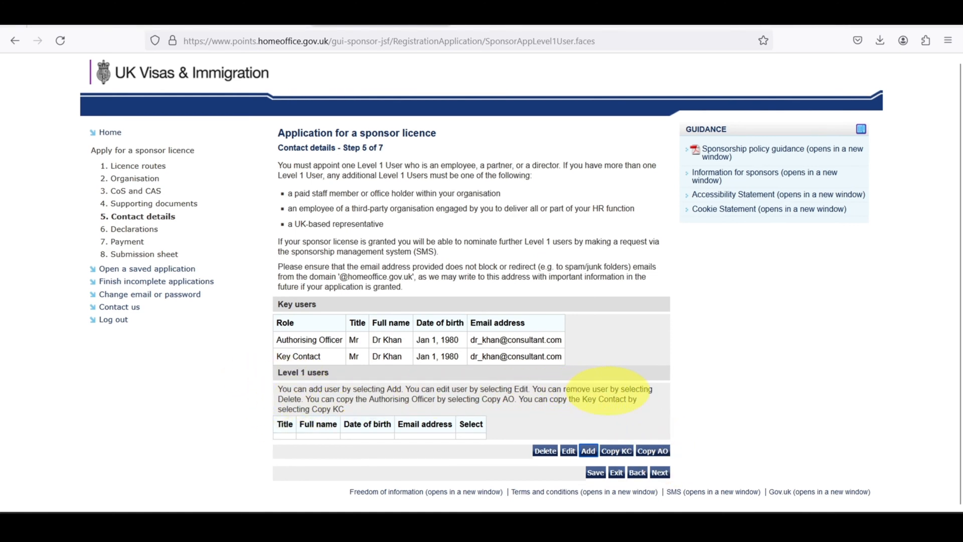
pyautogui.click(660, 471)
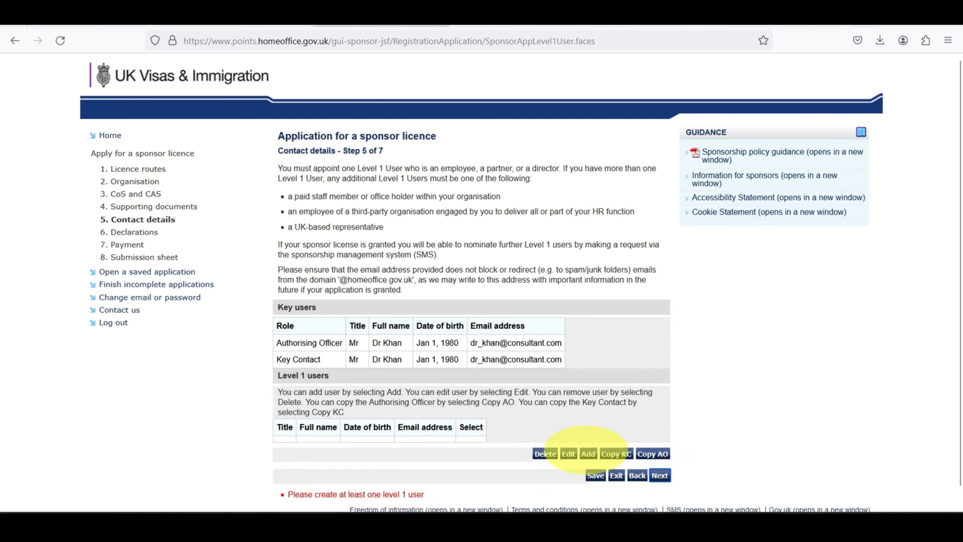
pyautogui.click(588, 453)
pyautogui.click(472, 255)
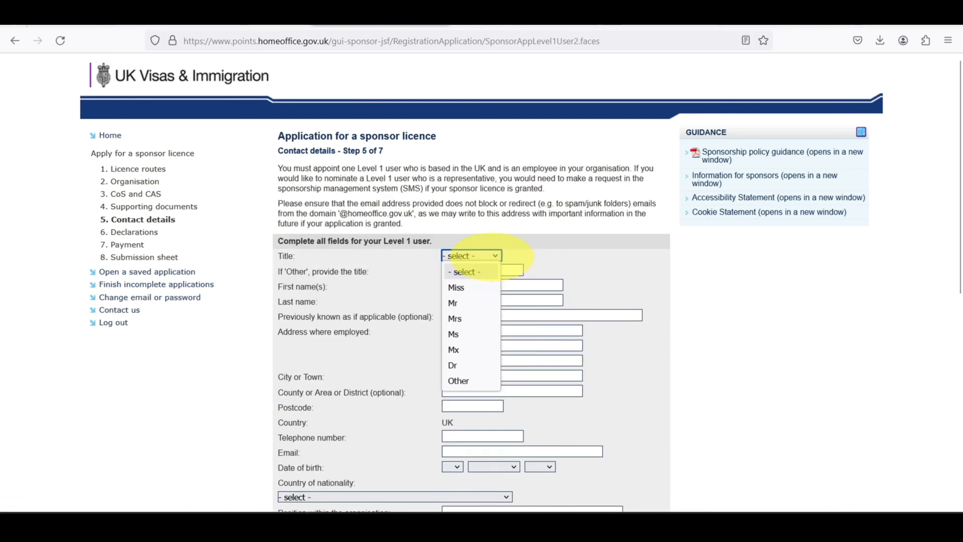
pyautogui.click(454, 303)
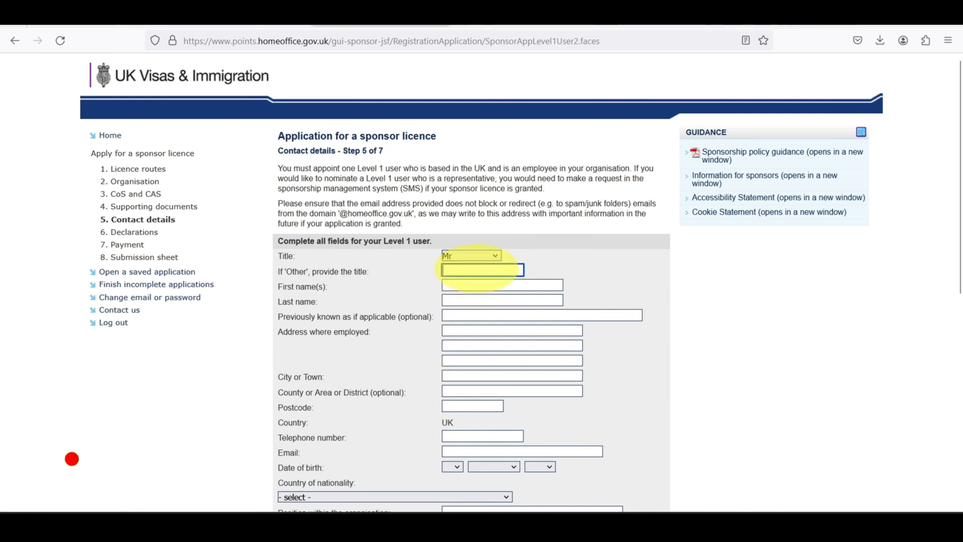
pyautogui.click(475, 284)
pyautogui.write('Dr')
pyautogui.press('Tab')
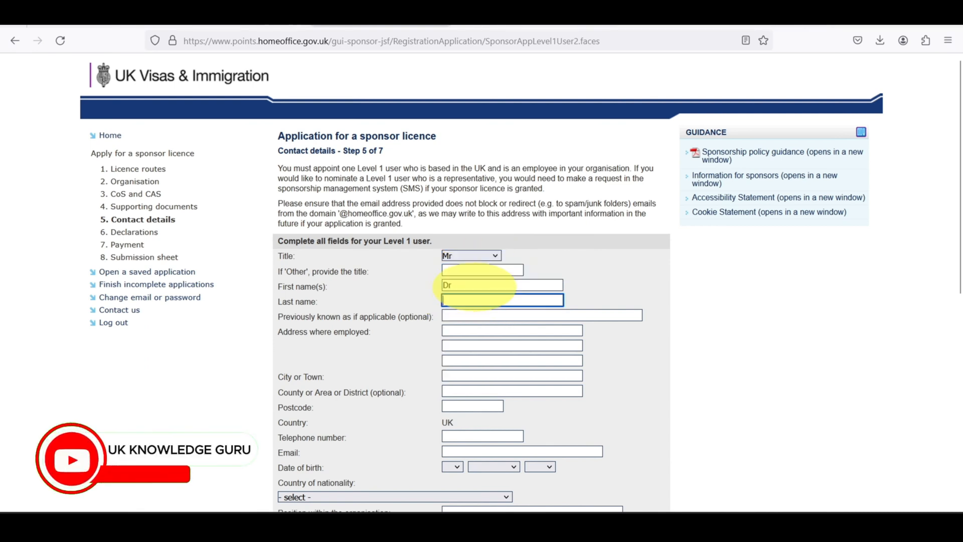
pyautogui.write('Khan2')
# Enter the user's address line, postcode and e-mail address.
pyautogui.press('Tab')
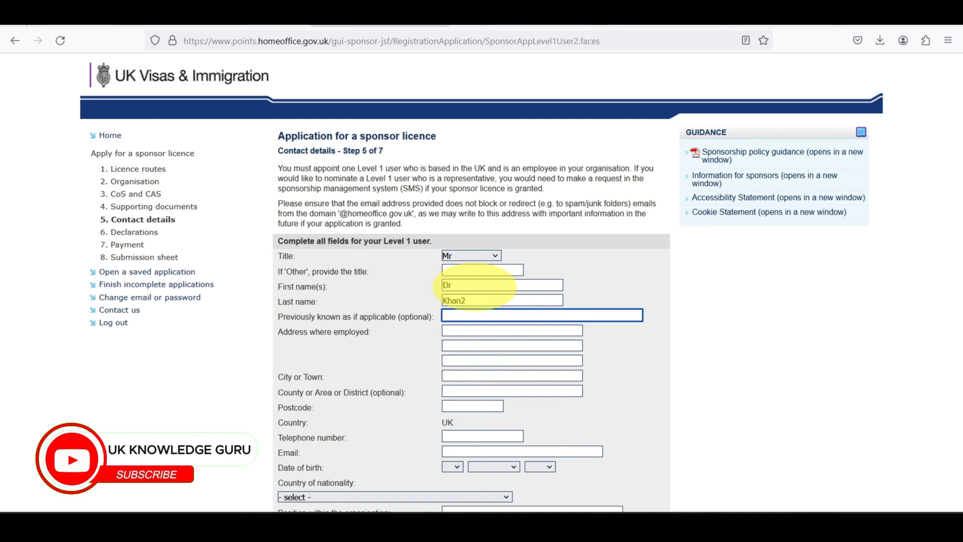
pyautogui.press('Tab')
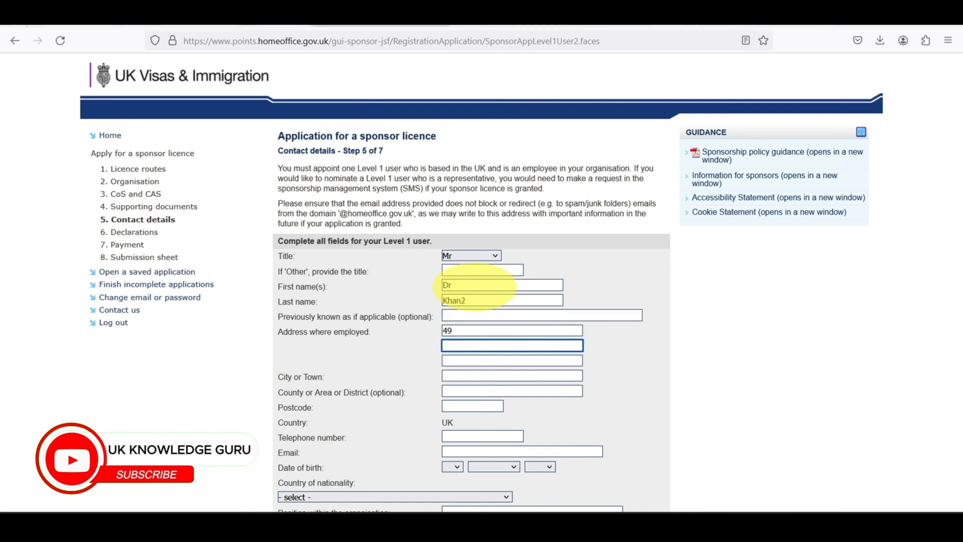
pyautogui.write('London')
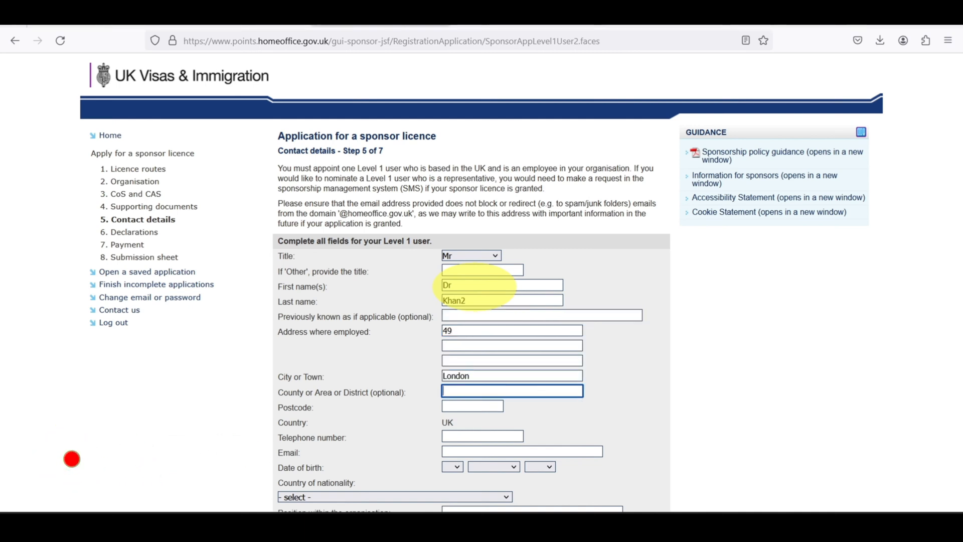
pyautogui.press('Tab')
pyautogui.write('EC')
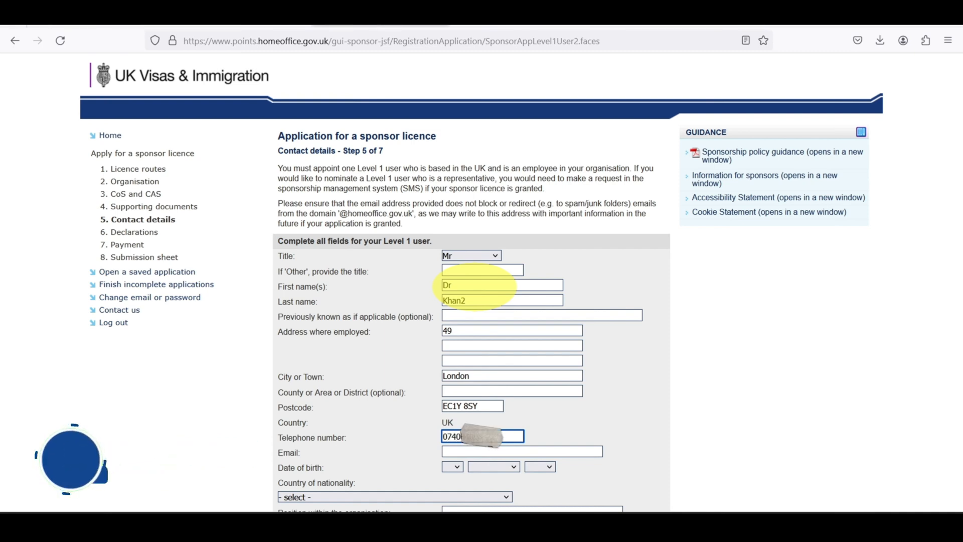
pyautogui.press('Tab')
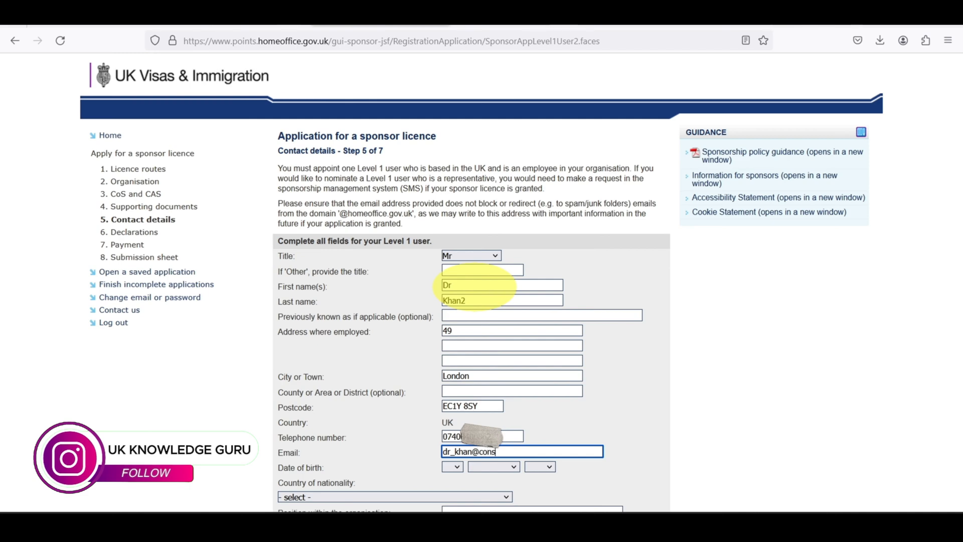
# Fill in the user's date of birth (day, month and year).
pyautogui.scroll(-2, 580, 386)
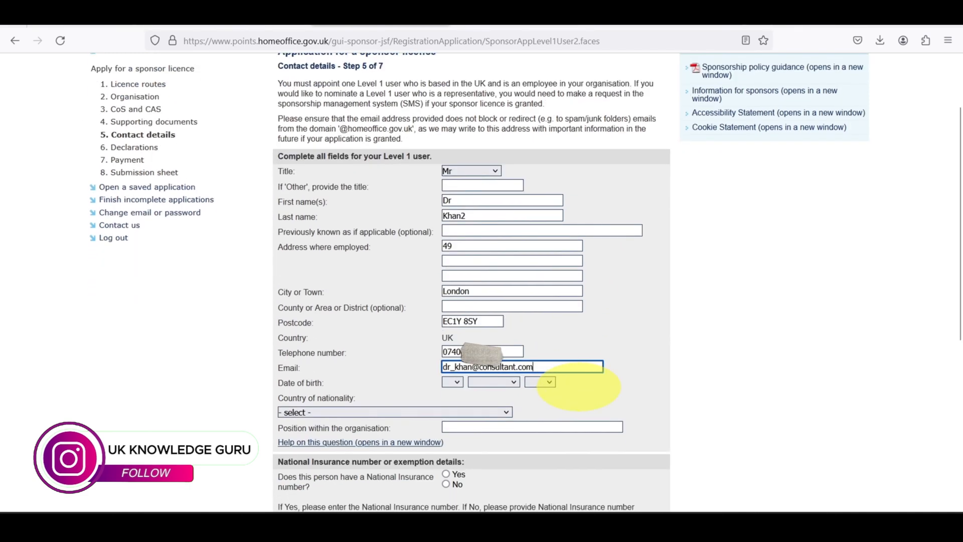
pyautogui.click(452, 382)
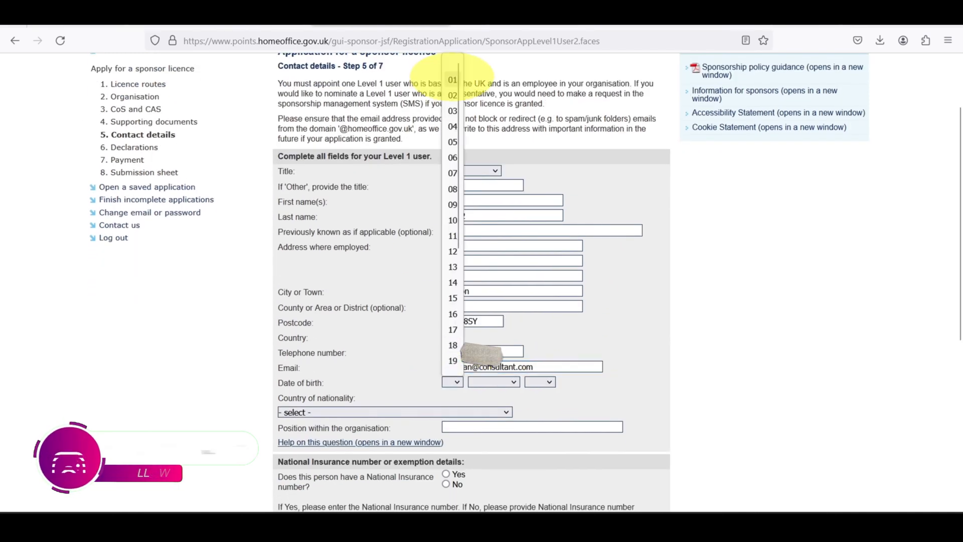
pyautogui.click(451, 83)
pyautogui.click(494, 382)
pyautogui.click(489, 194)
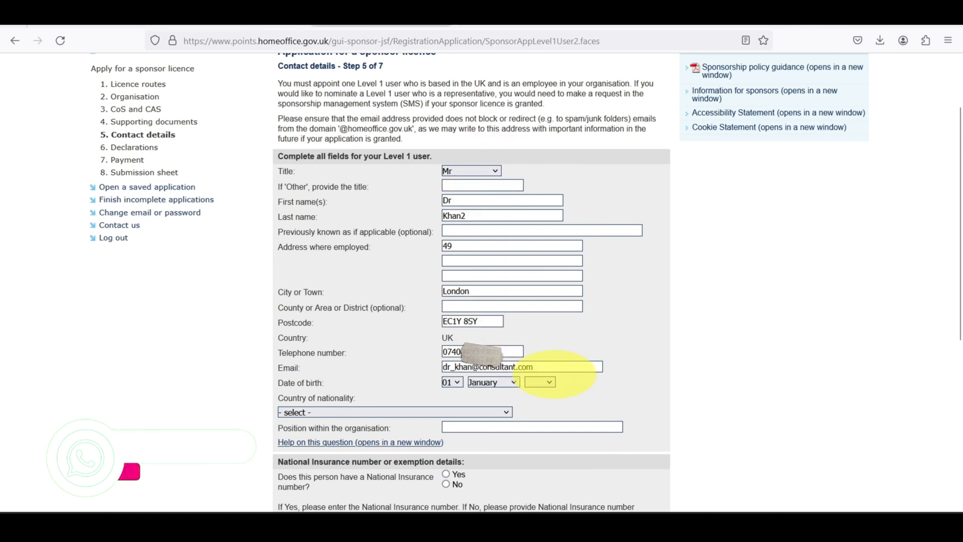
pyautogui.click(539, 382)
pyautogui.scroll(-10, 542, 334)
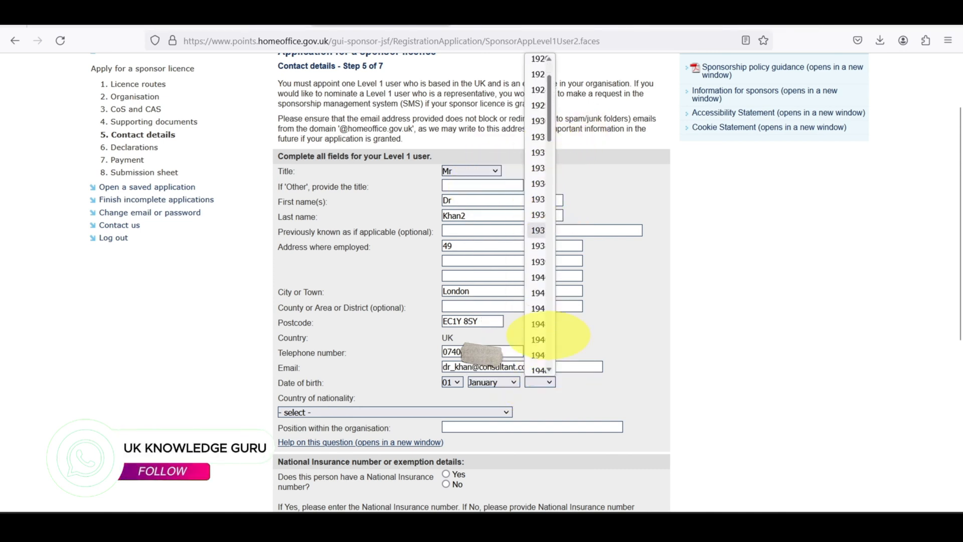
pyautogui.scroll(-3, 544, 326)
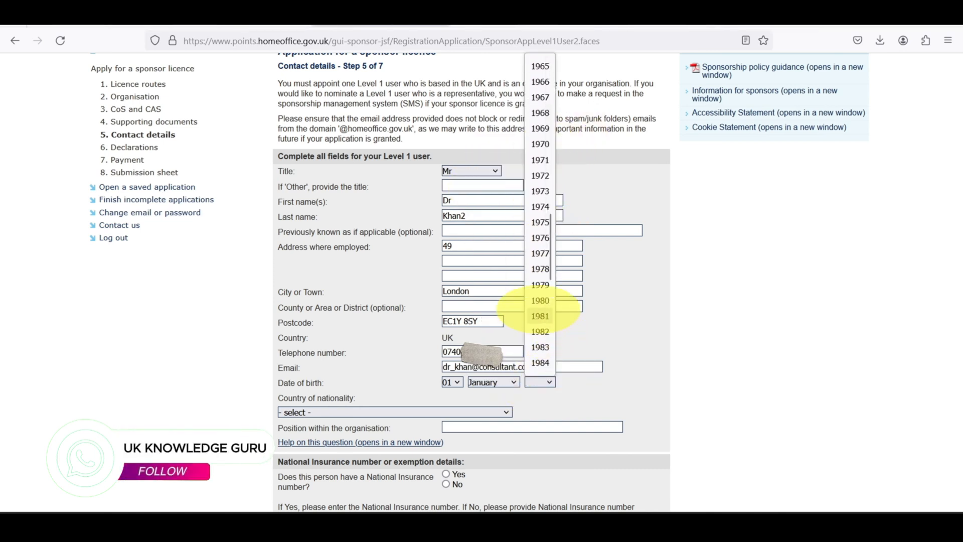
pyautogui.click(537, 314)
pyautogui.scroll(-3, 572, 387)
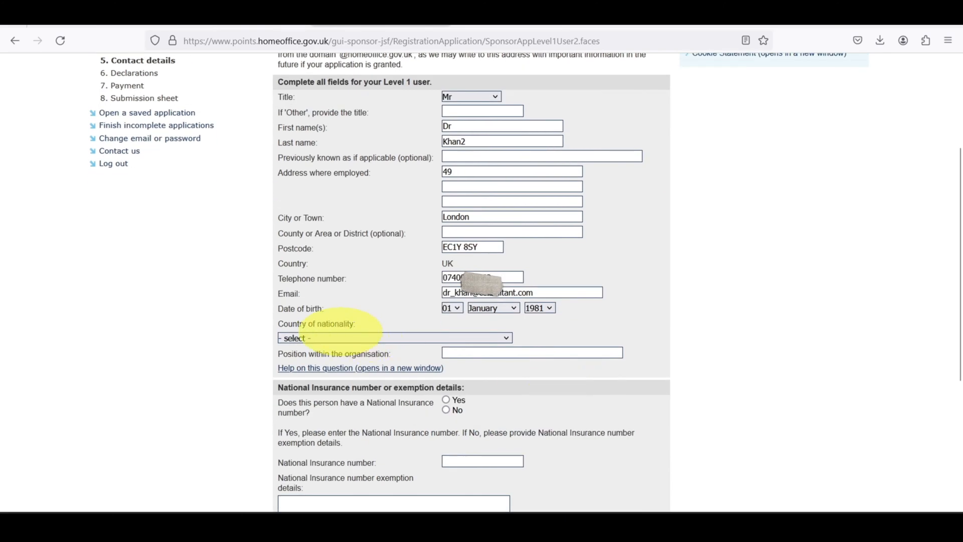
# Set nationality to UNITED KINGDOM and complete the NI number exemption details.
pyautogui.click(341, 337)
pyautogui.write('un')
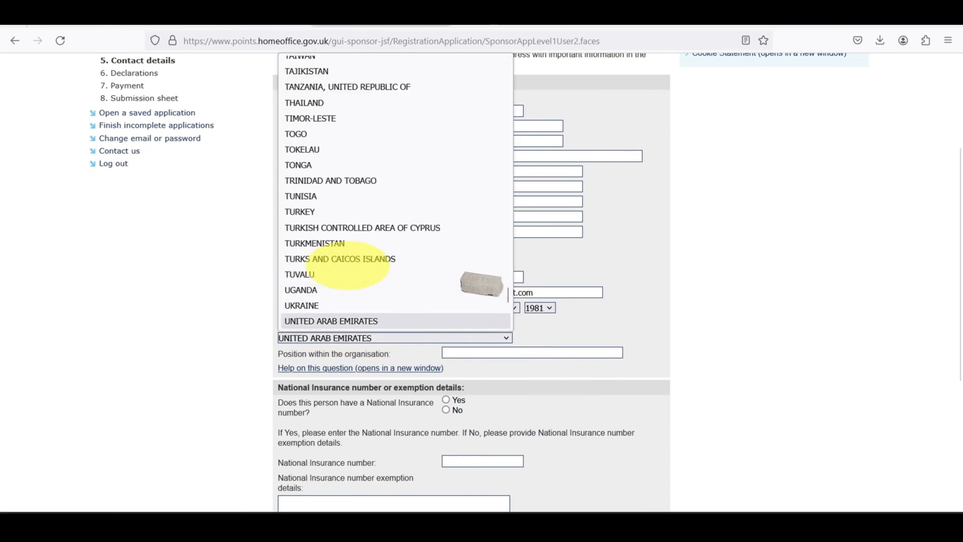
pyautogui.scroll(-1, 350, 260)
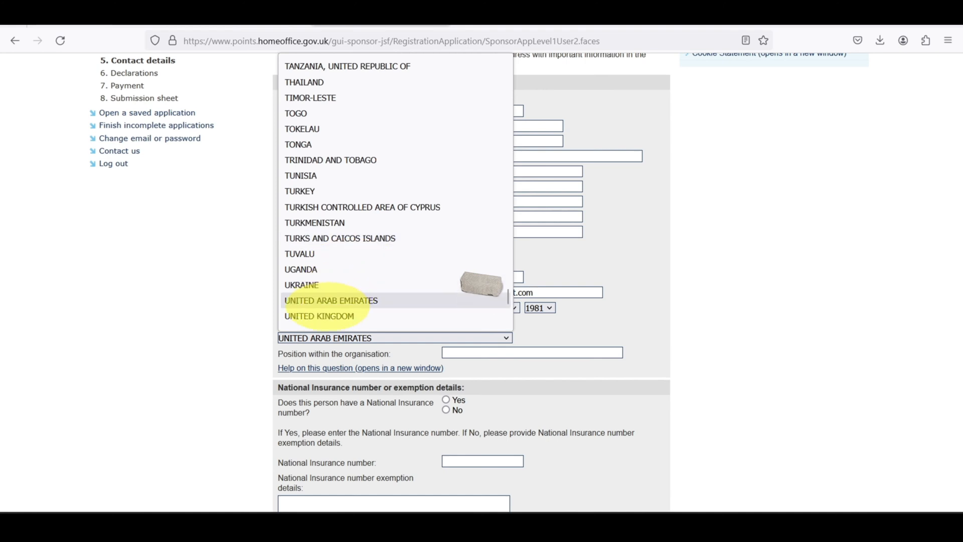
pyautogui.click(319, 316)
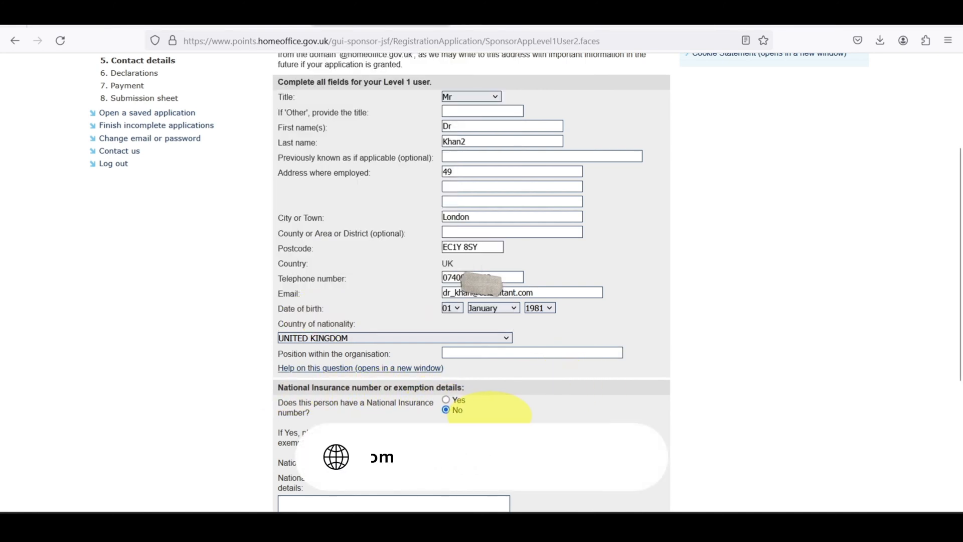
pyautogui.scroll(-3, 489, 406)
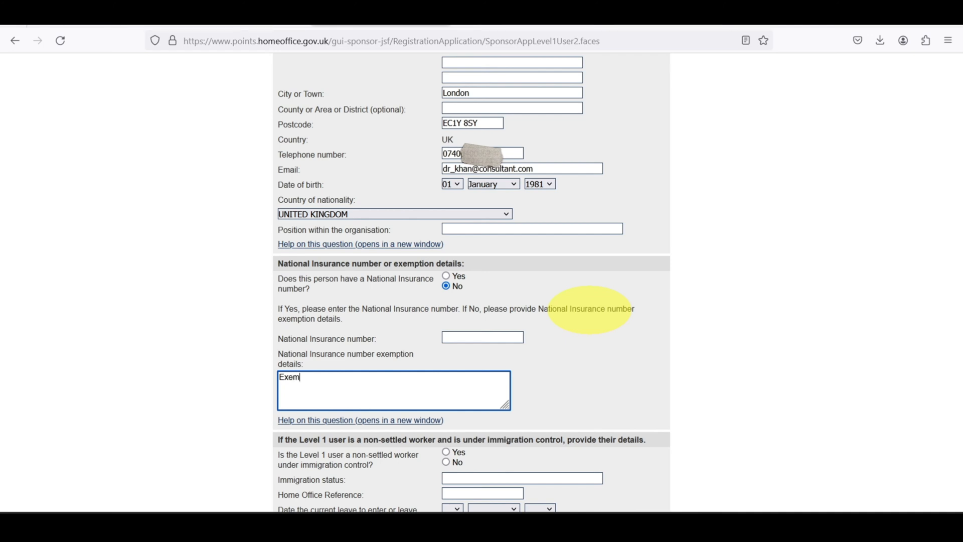
pyautogui.click(619, 418)
pyautogui.scroll(-3, 602, 401)
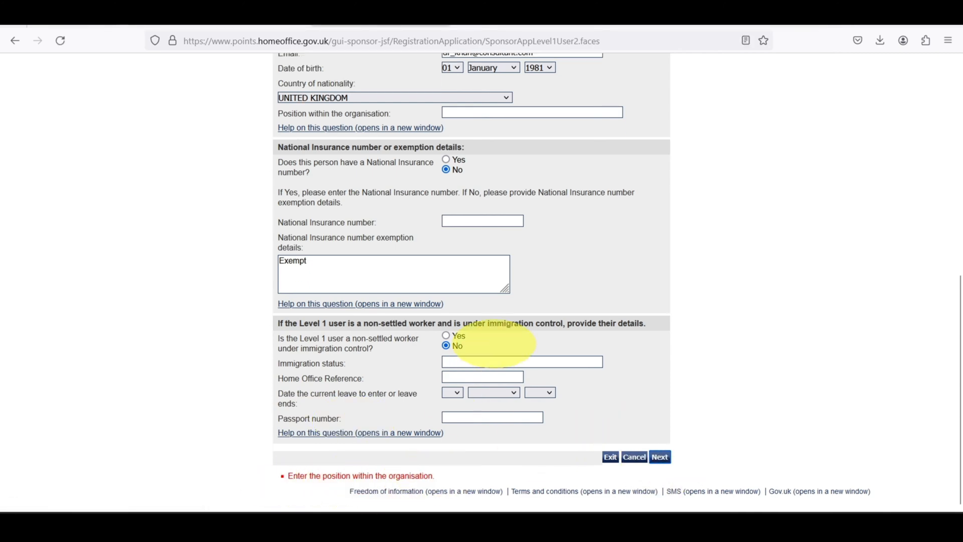
# Enter Manager as the user's position and submit the Level 1 user details.
pyautogui.scroll(3, 495, 344)
pyautogui.moveTo(495, 293); pyautogui.dragTo(480, 299)
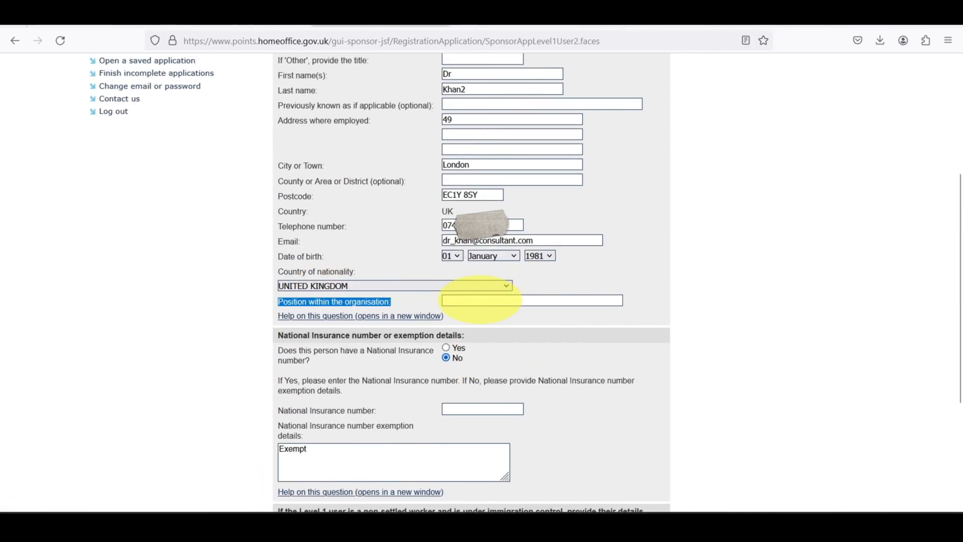
pyautogui.click(481, 299)
pyautogui.write('Manager')
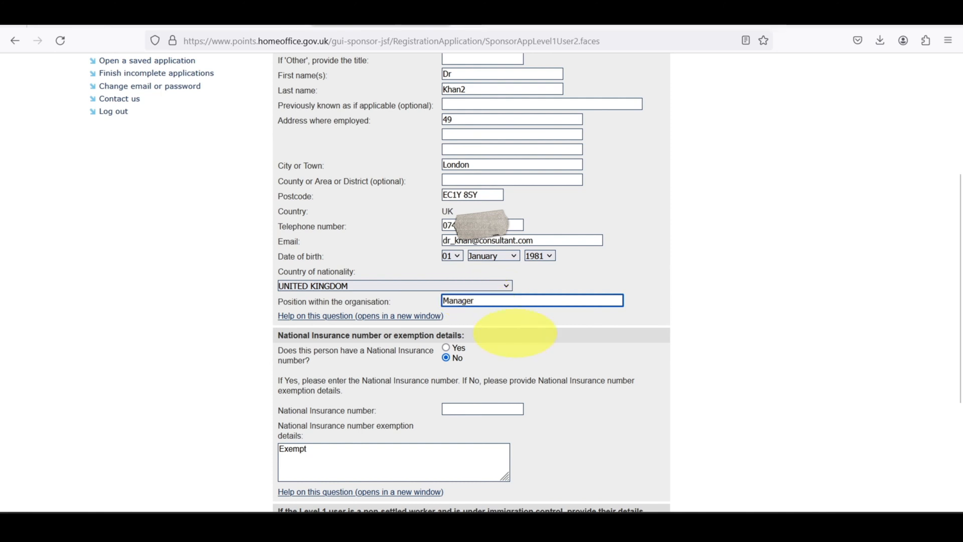
pyautogui.scroll(-3, 527, 323)
pyautogui.click(659, 456)
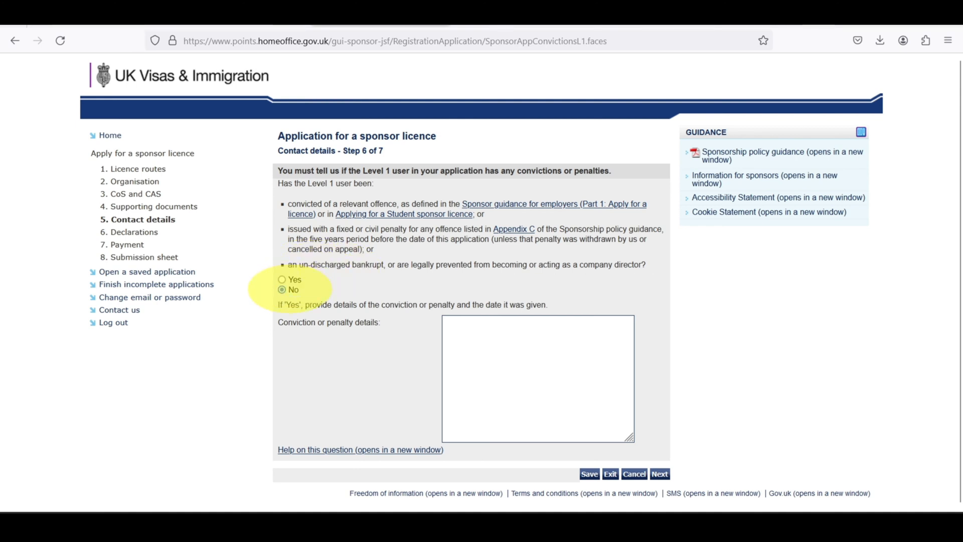
# Continue past the convictions question and the Level 1 users list to Contact details Step 7 of 7.
pyautogui.click(660, 473)
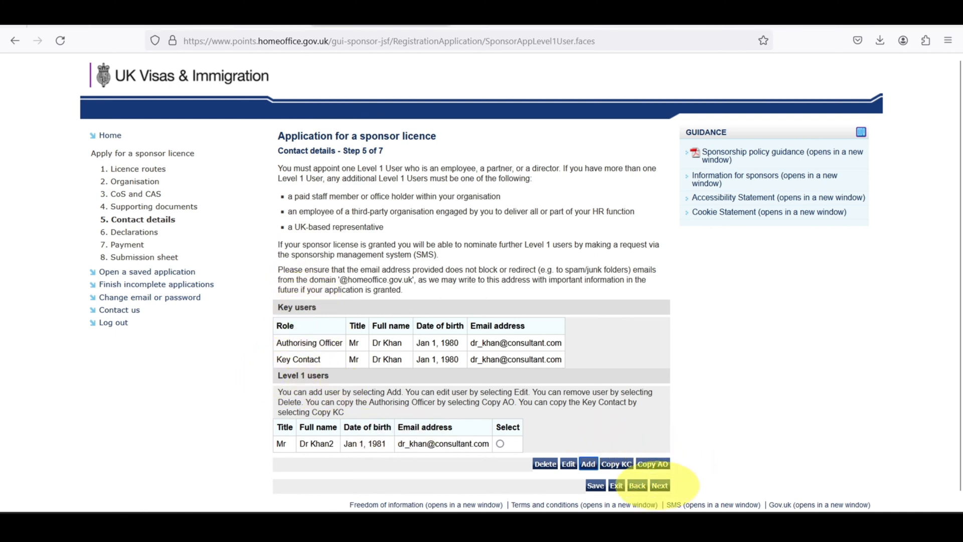
pyautogui.click(659, 485)
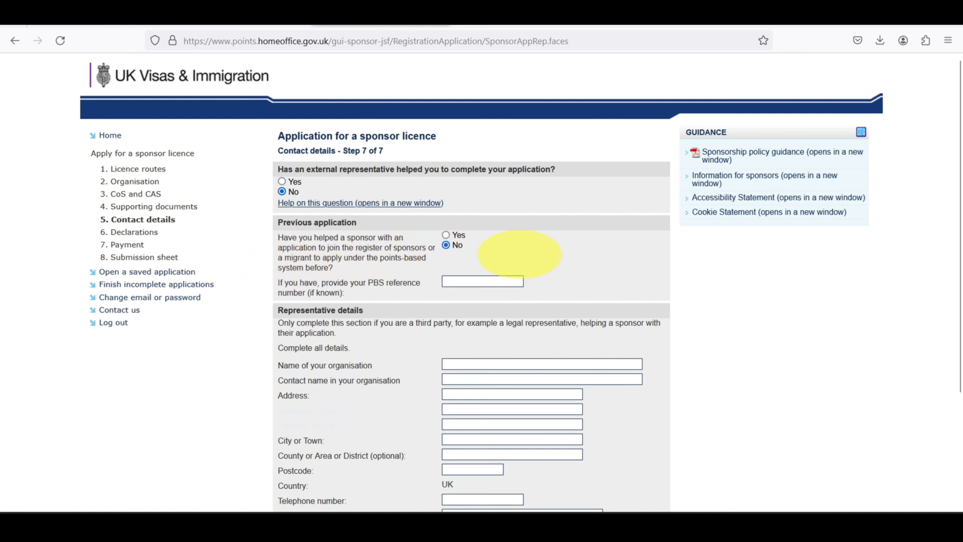
# Review the Regulation status choices, leave previous applications as No, and continue to Declarations.
pyautogui.scroll(-2, 520, 254)
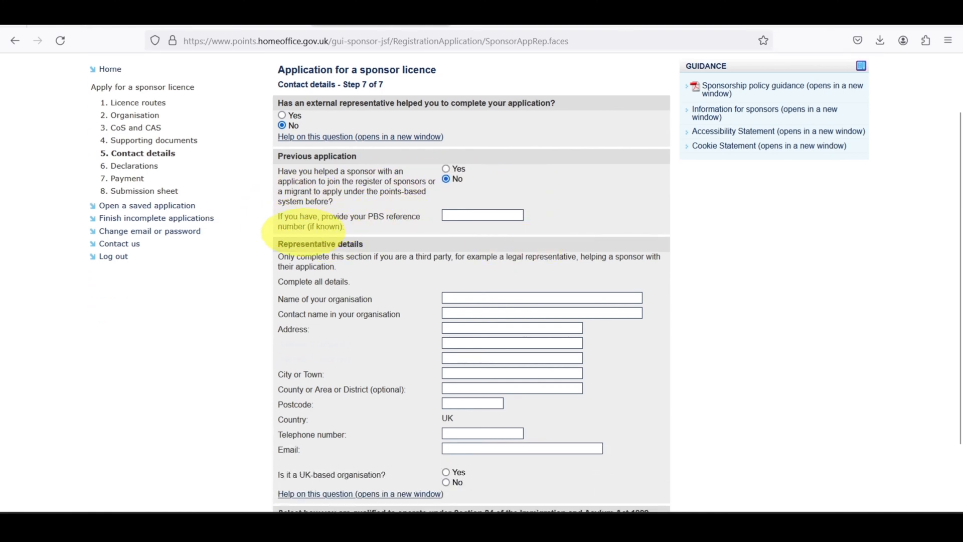
pyautogui.scroll(-2, 351, 348)
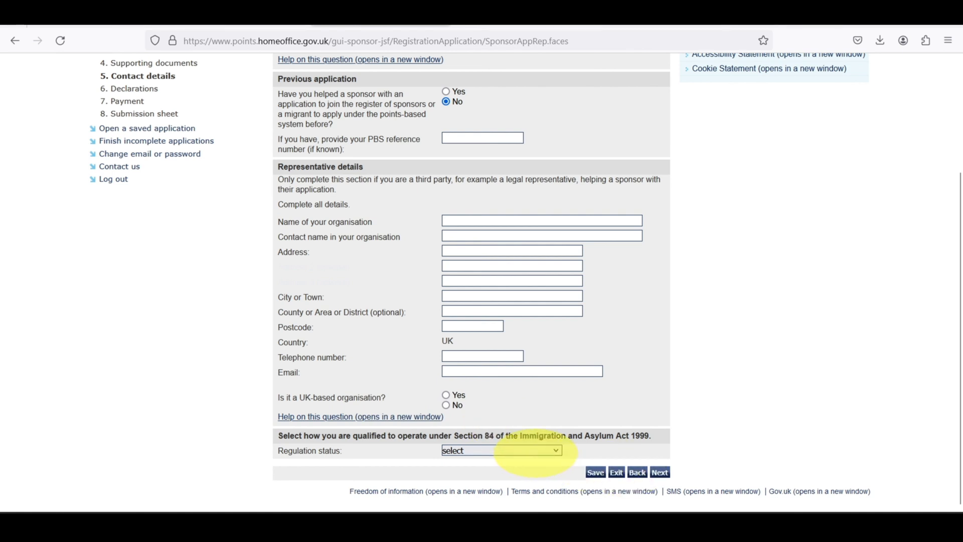
pyautogui.click(534, 451)
pyautogui.click(634, 441)
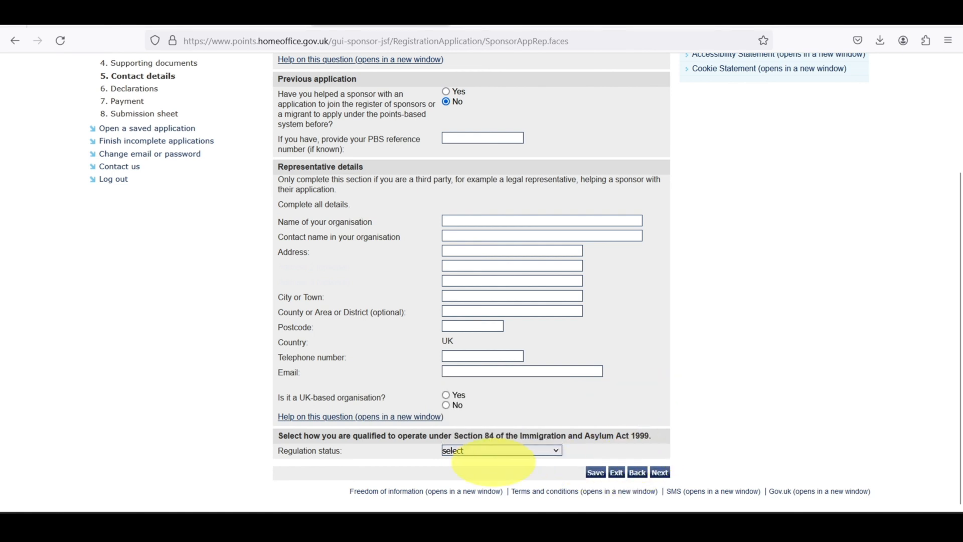
pyautogui.click(485, 452)
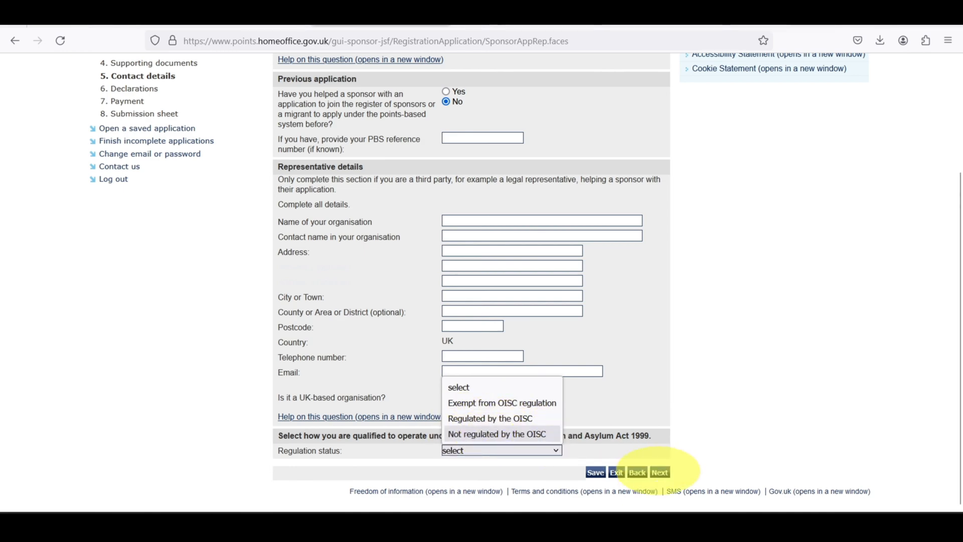
pyautogui.click(660, 472)
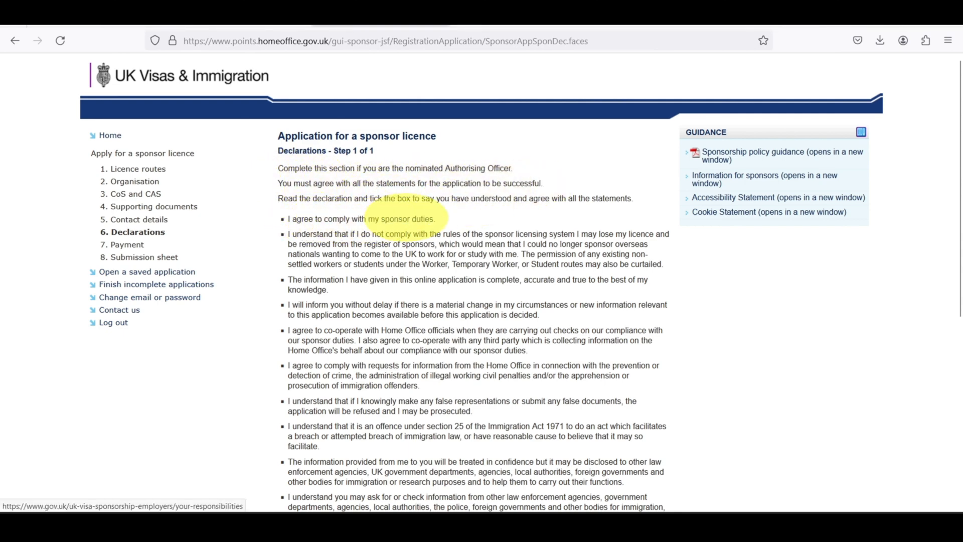
# Open the sponsor duties guidance link in a new tab.
pyautogui.rightClick(407, 217)
pyautogui.click(422, 229)
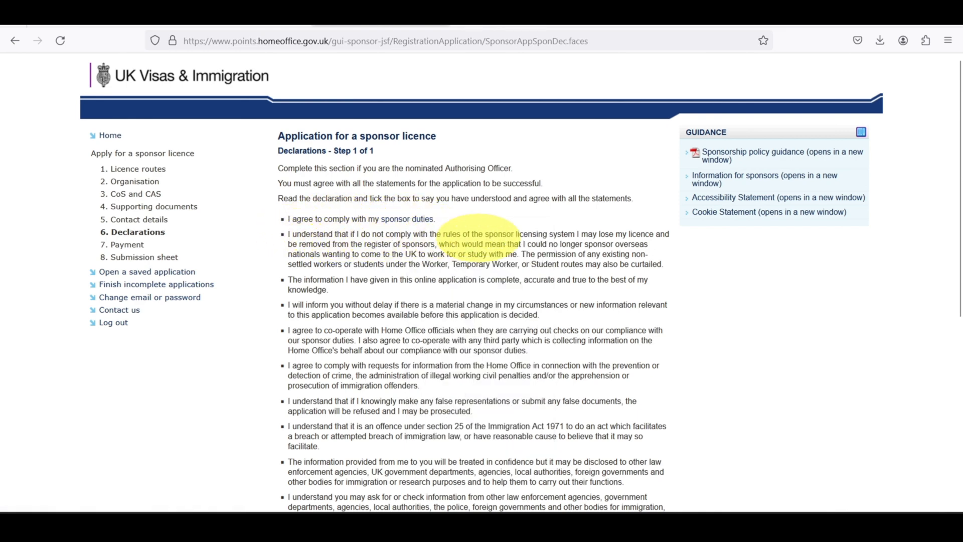
pyautogui.scroll(-4, 576, 194)
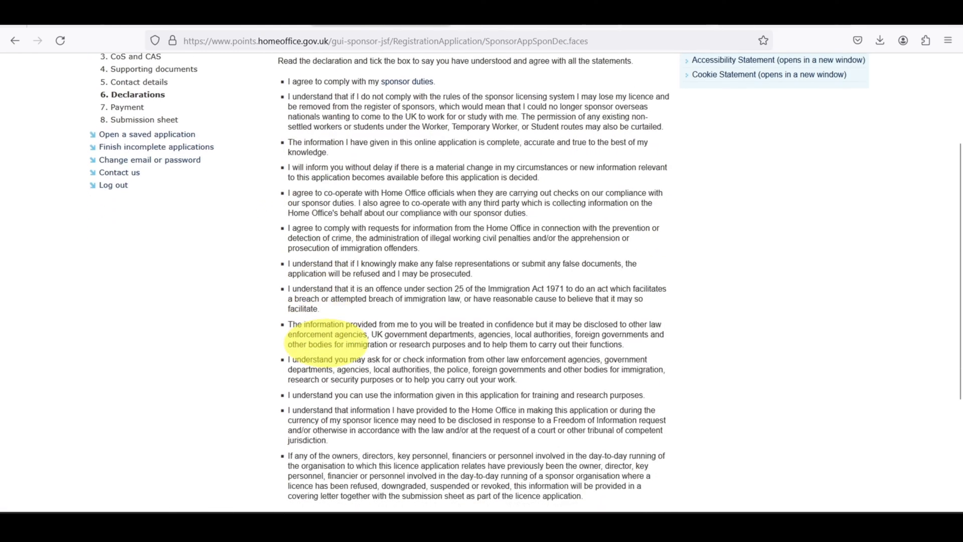
pyautogui.scroll(-3, 326, 346)
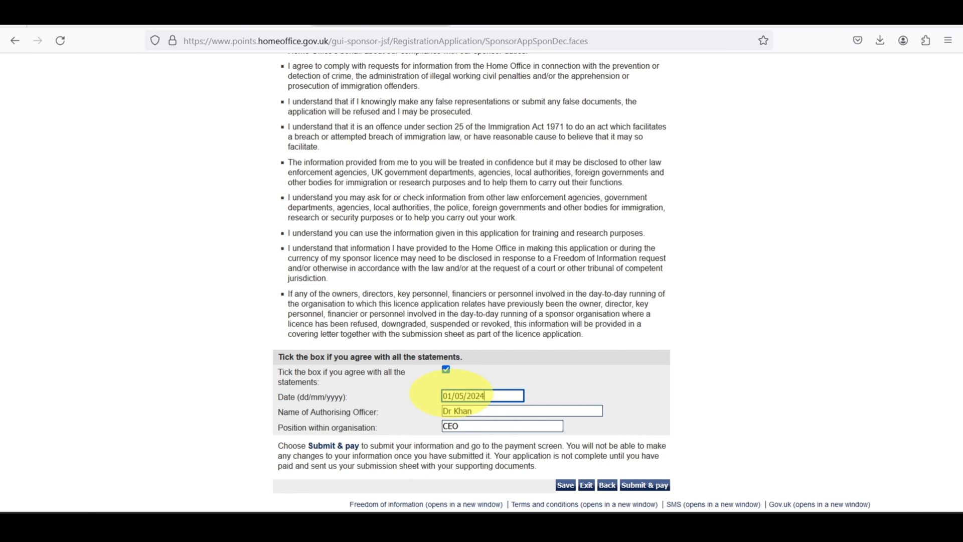
# Submit the declarations, correcting the declaration date to 21/05/2024 after the error.
pyautogui.click(649, 385)
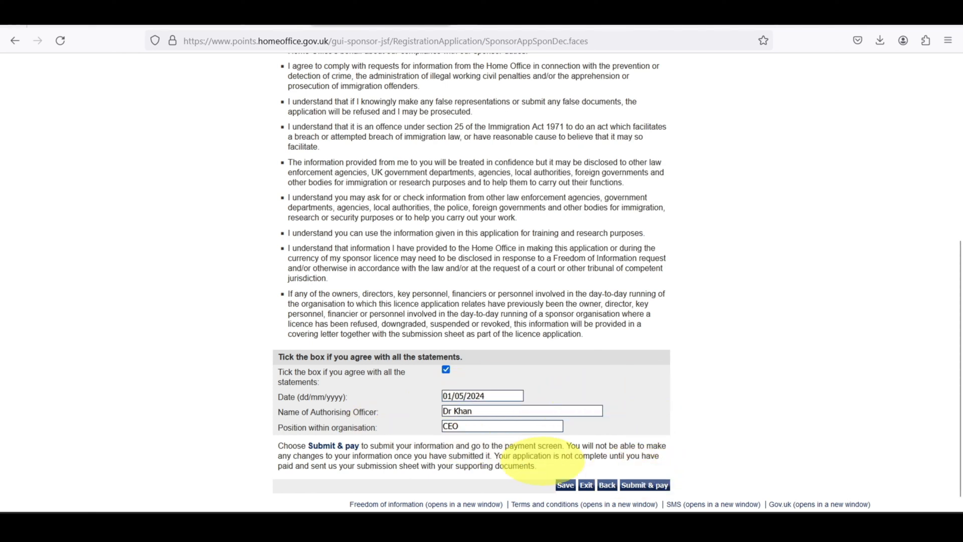
pyautogui.click(645, 485)
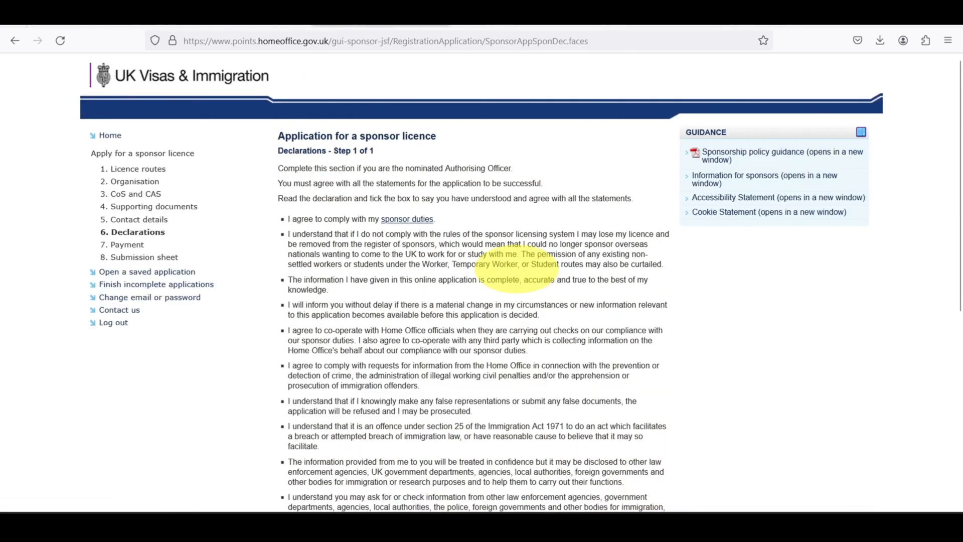
pyautogui.scroll(-6, 301, 251)
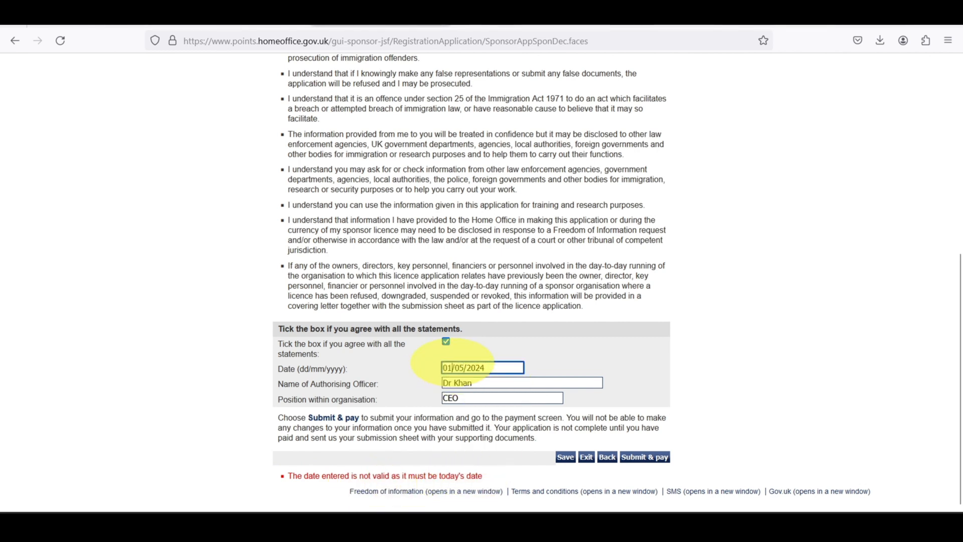
pyautogui.click(580, 366)
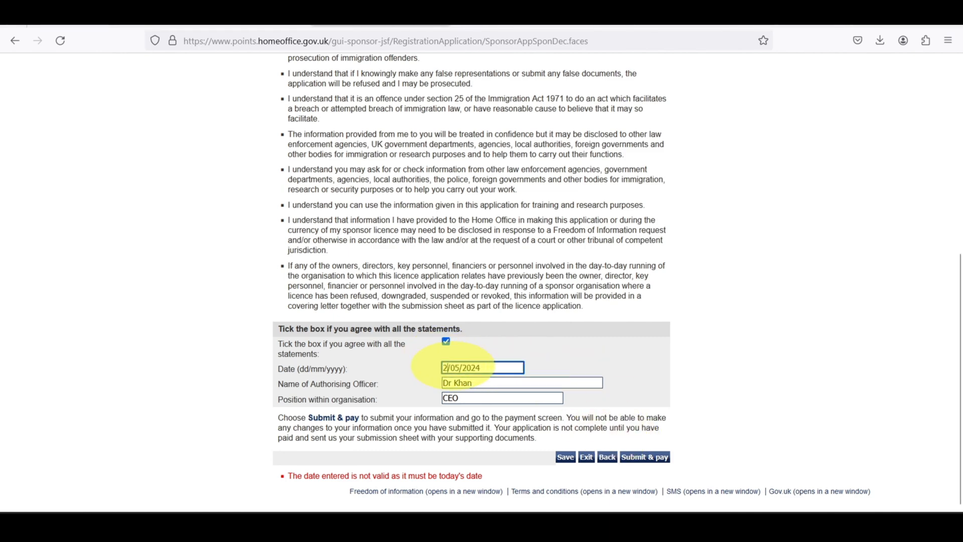
pyautogui.write('1')
pyautogui.click(584, 367)
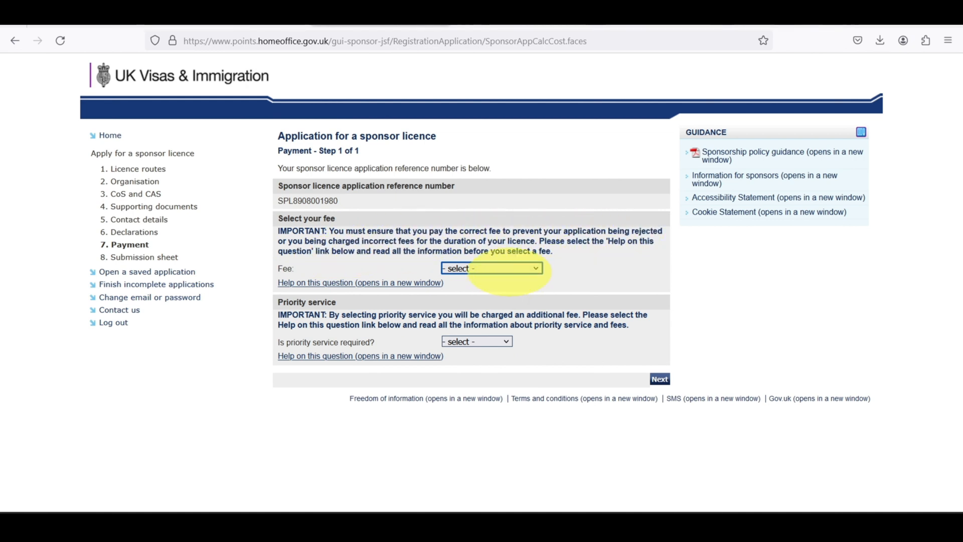
# Select the £536 licence fee and Yes (Fee: £500) for priority service.
pyautogui.click(504, 269)
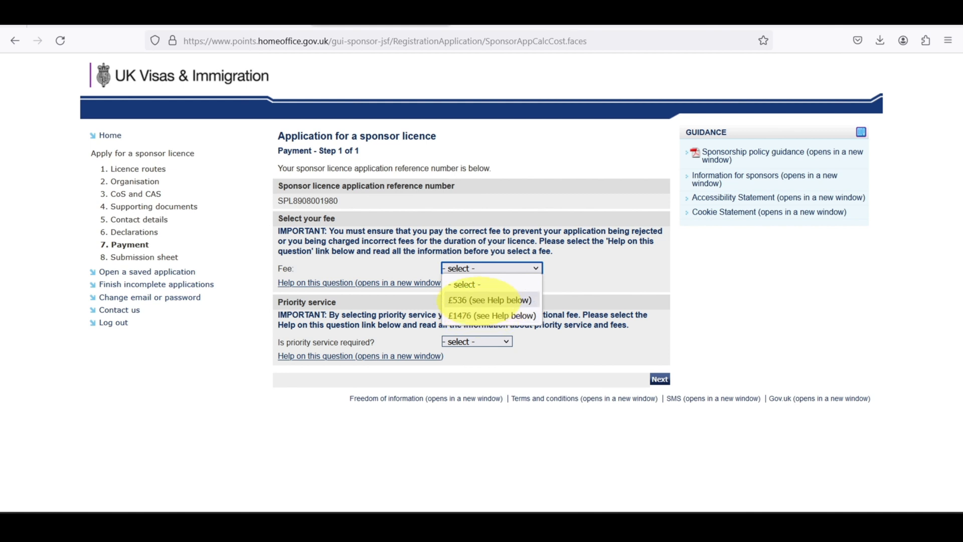
pyautogui.click(481, 300)
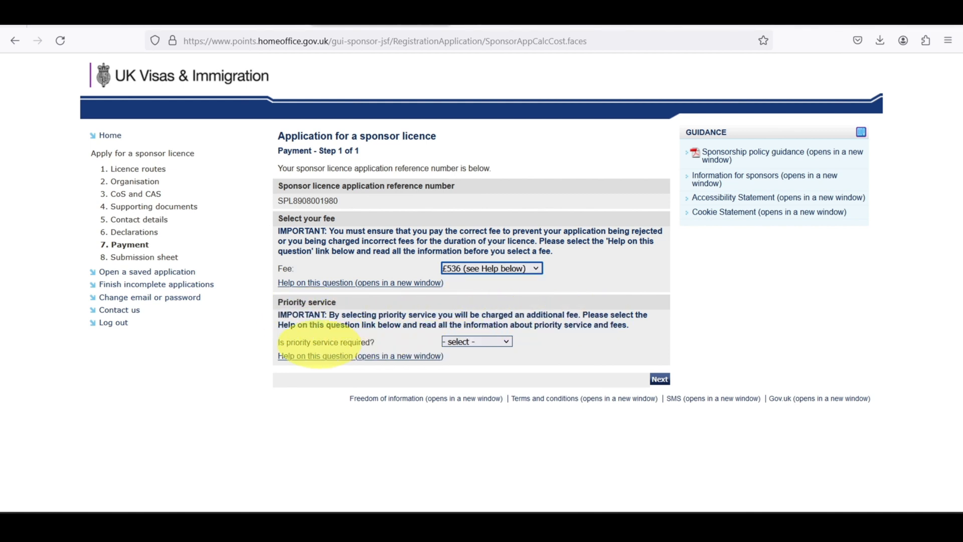
pyautogui.click(477, 342)
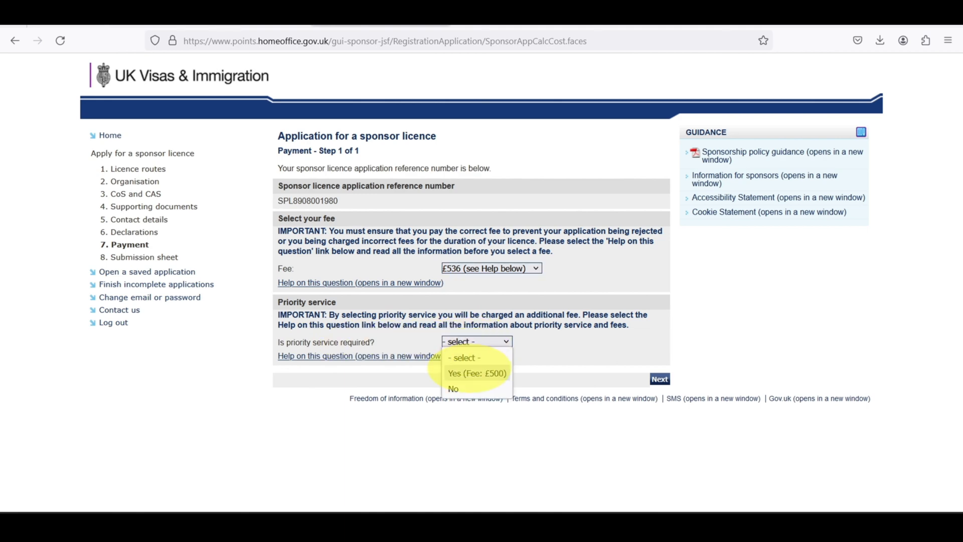
pyautogui.click(475, 373)
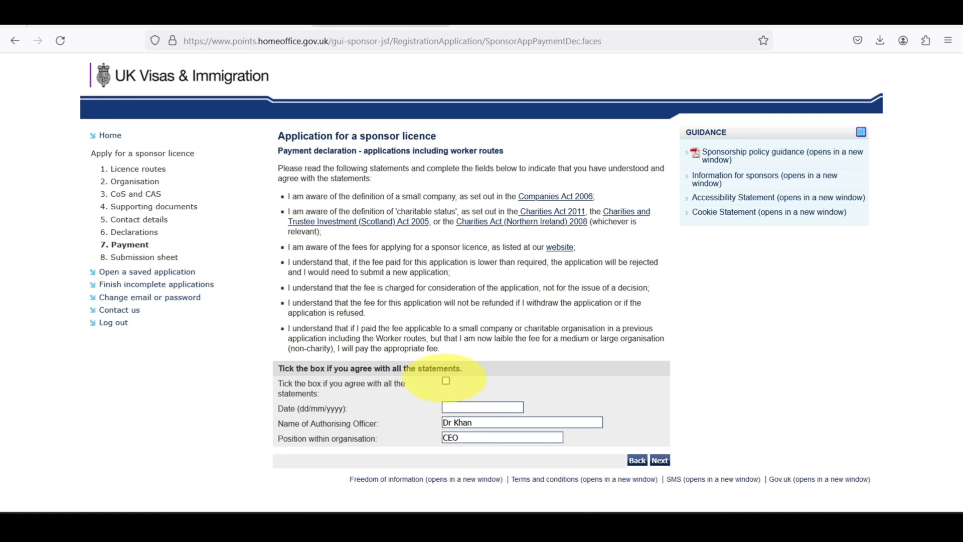
# Tick the payment declaration agreement and continue to the 1036 card payment summary.
pyautogui.click(446, 381)
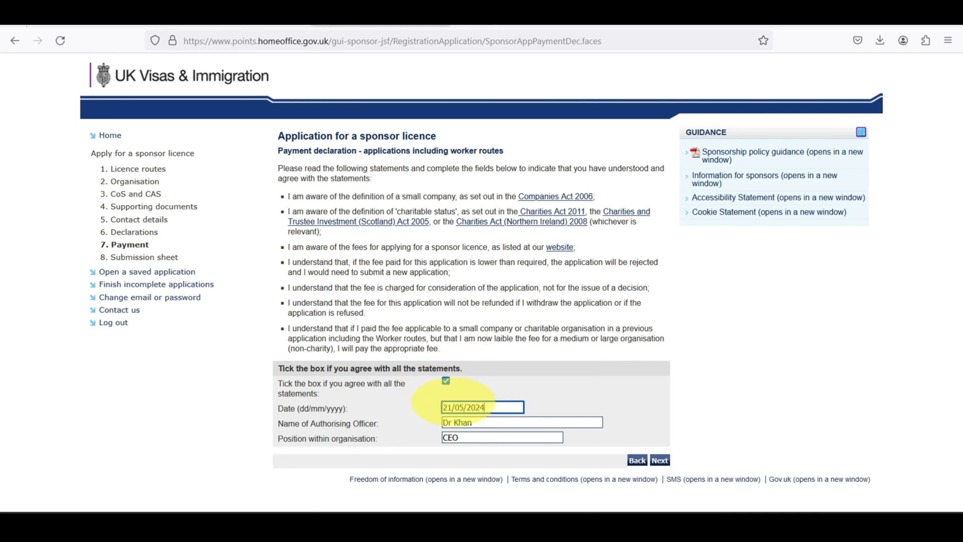
pyautogui.click(660, 460)
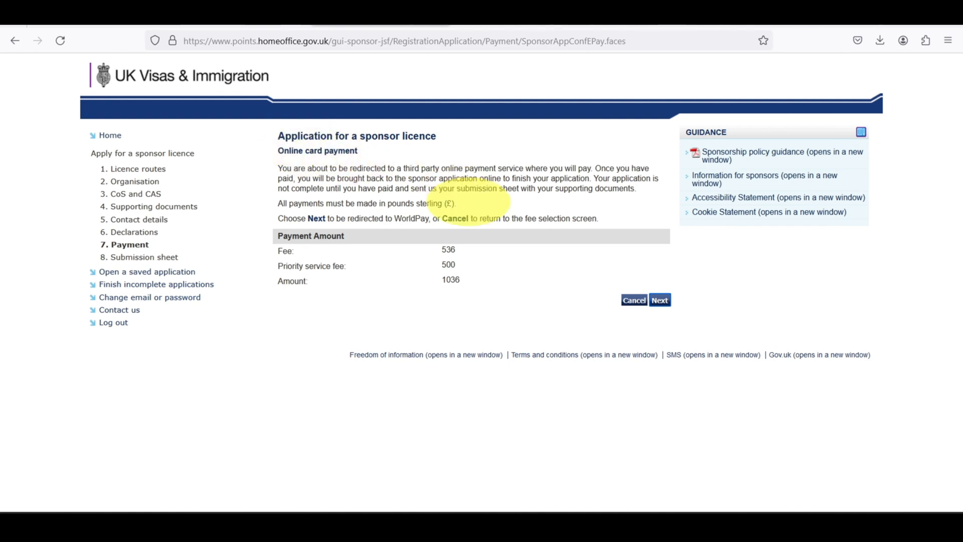
# Proceed to Worldpay and look over the £1,036.00 payment page.
pyautogui.click(660, 300)
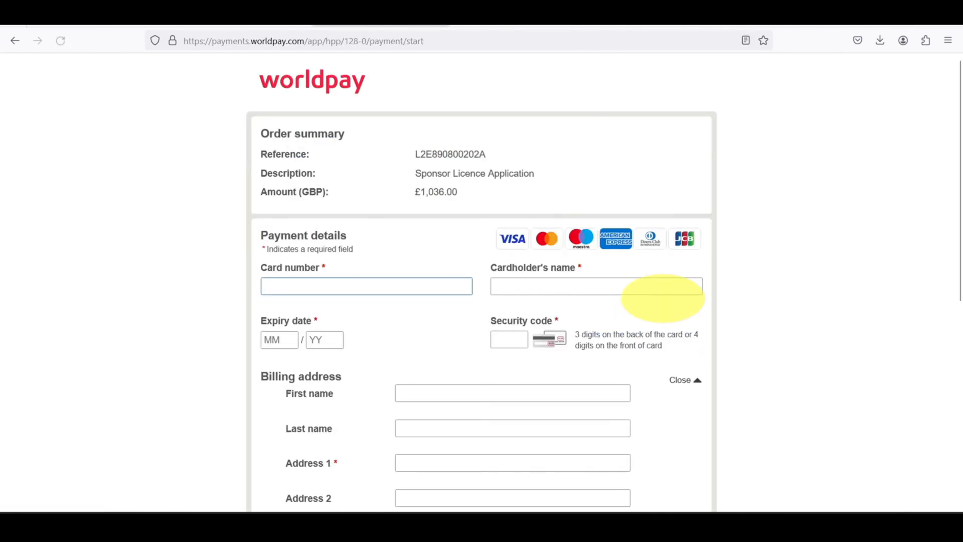
pyautogui.scroll(-3, 491, 279)
pyautogui.scroll(3, 491, 279)
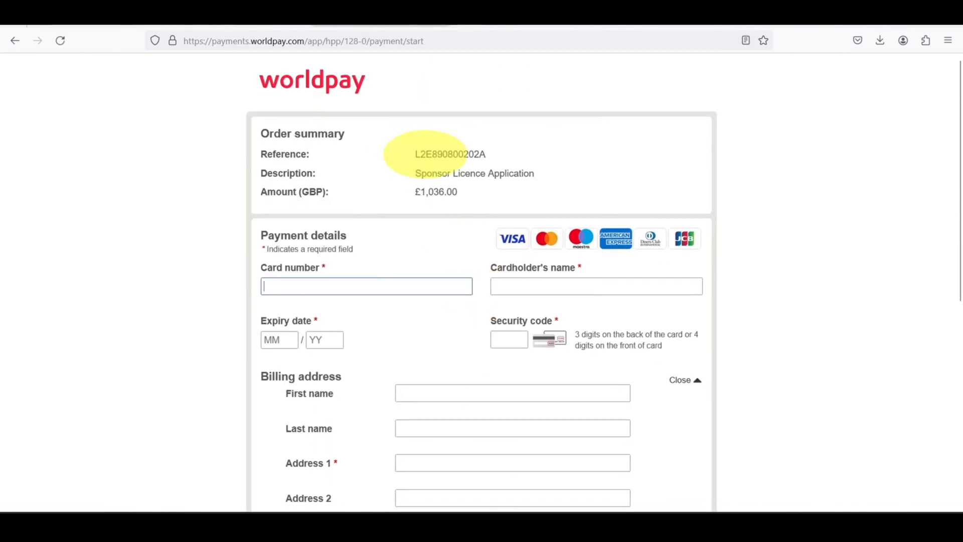
pyautogui.scroll(-4, 415, 280)
pyautogui.scroll(-3, 415, 280)
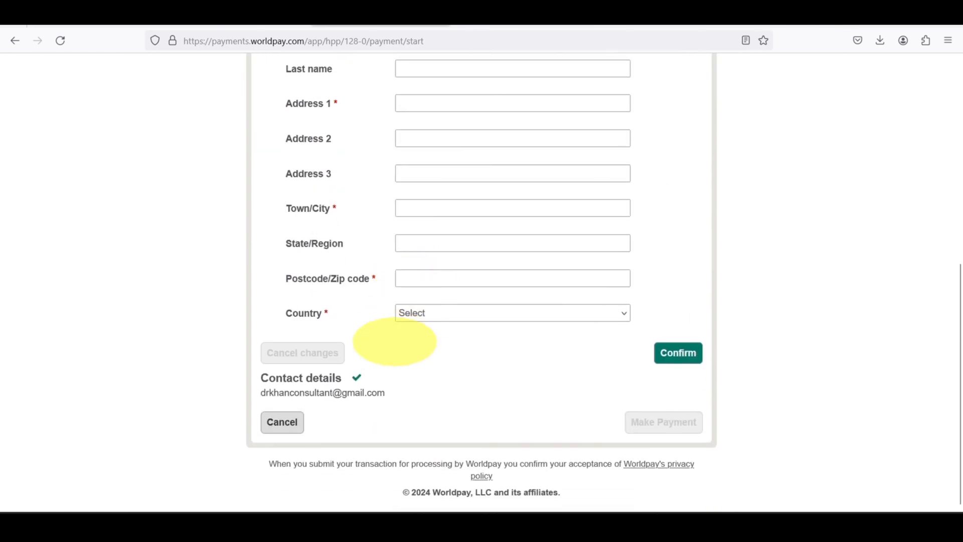
pyautogui.scroll(7, 528, 371)
pyautogui.scroll(-7, 529, 372)
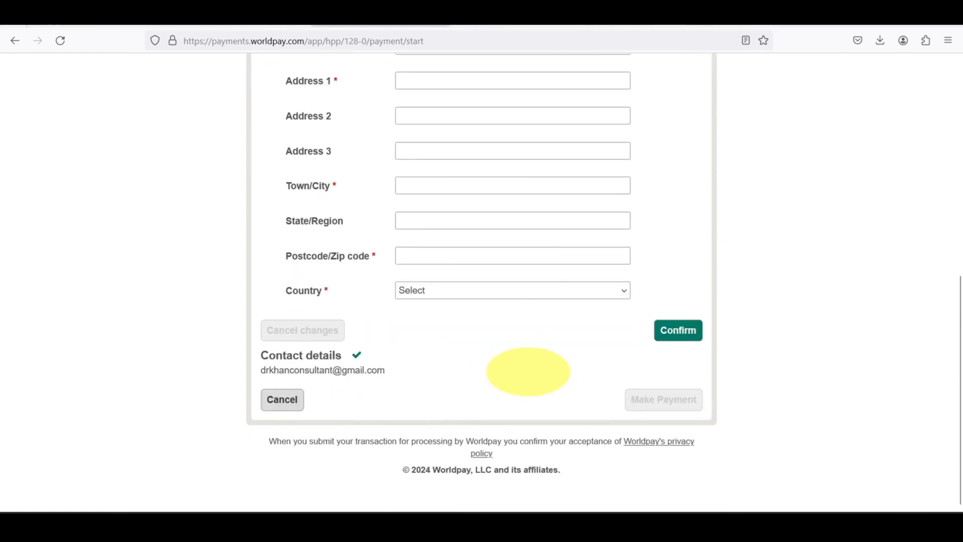
# Cancel the Worldpay transaction, confirm Yes, and pick a fee amount again.
pyautogui.click(283, 421)
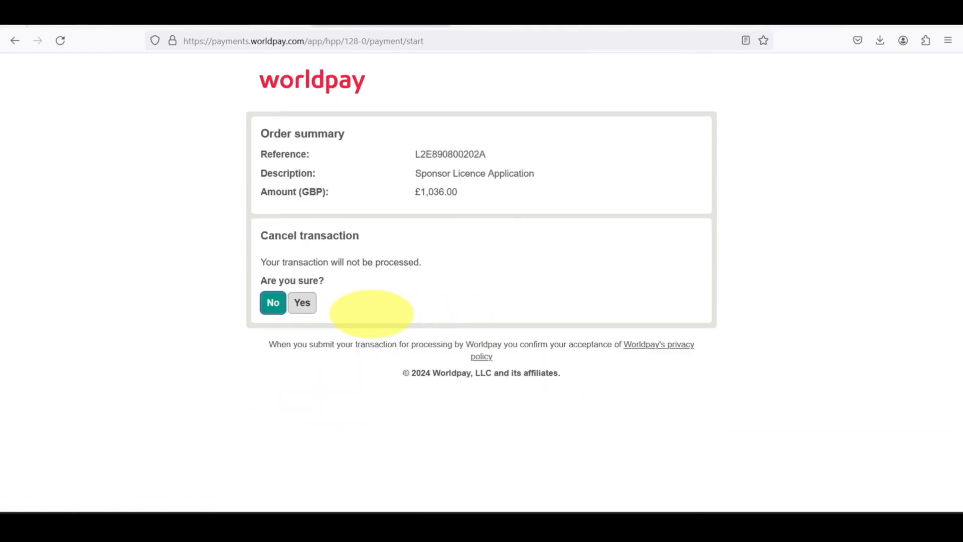
pyautogui.click(300, 303)
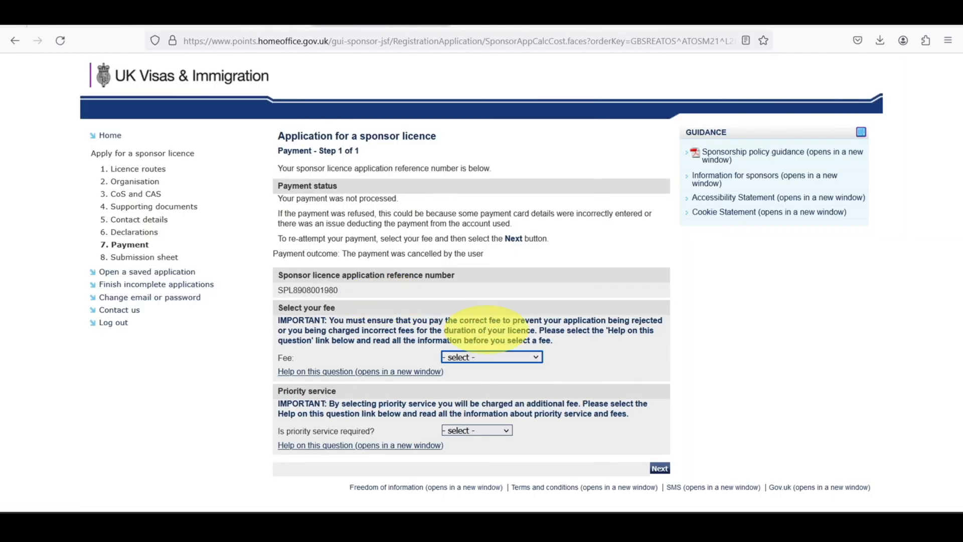
pyautogui.click(485, 357)
pyautogui.click(476, 387)
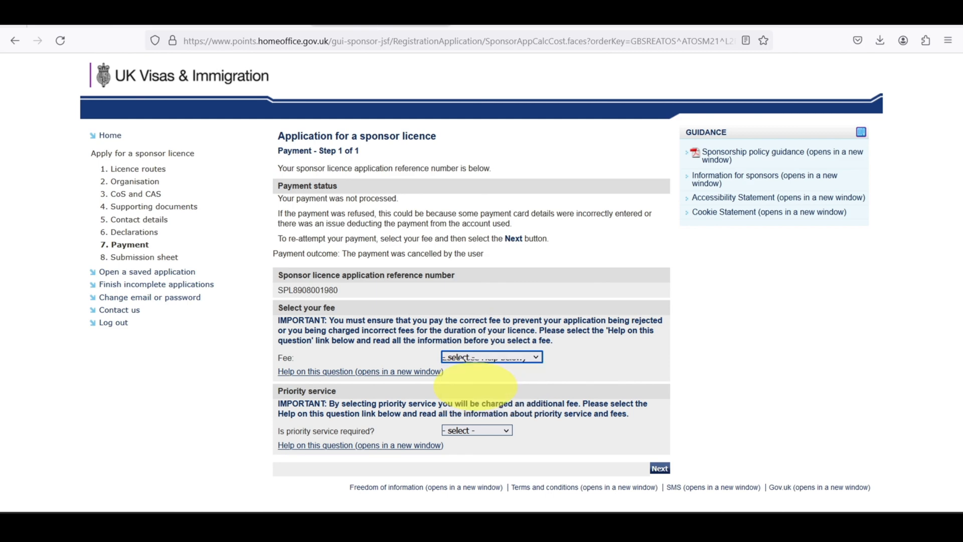